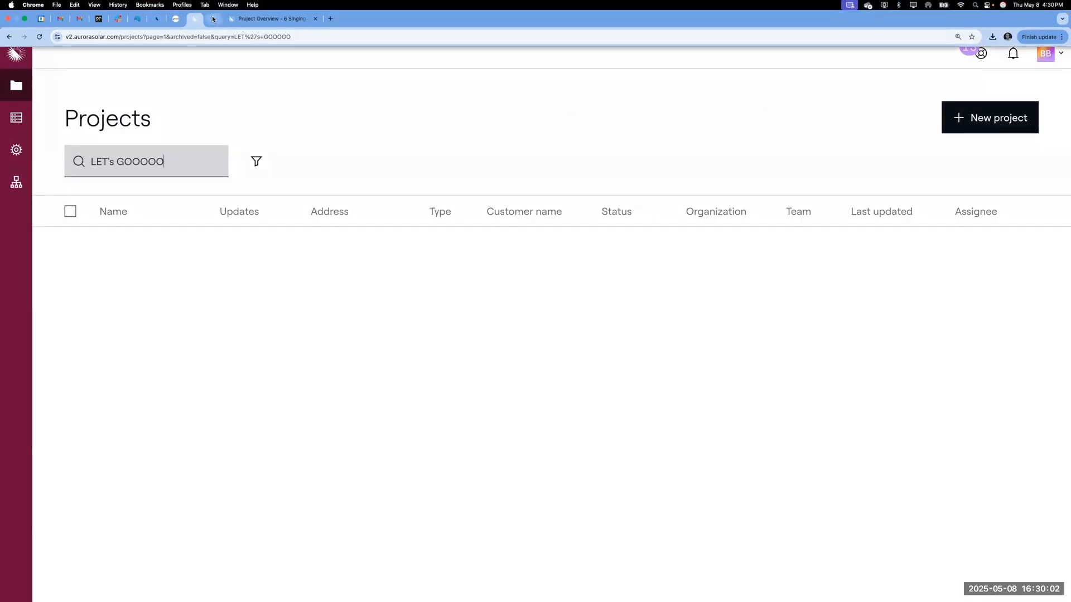
Step: Select the suggested property address for the new project under the ESP - CA organization
click(214, 19)
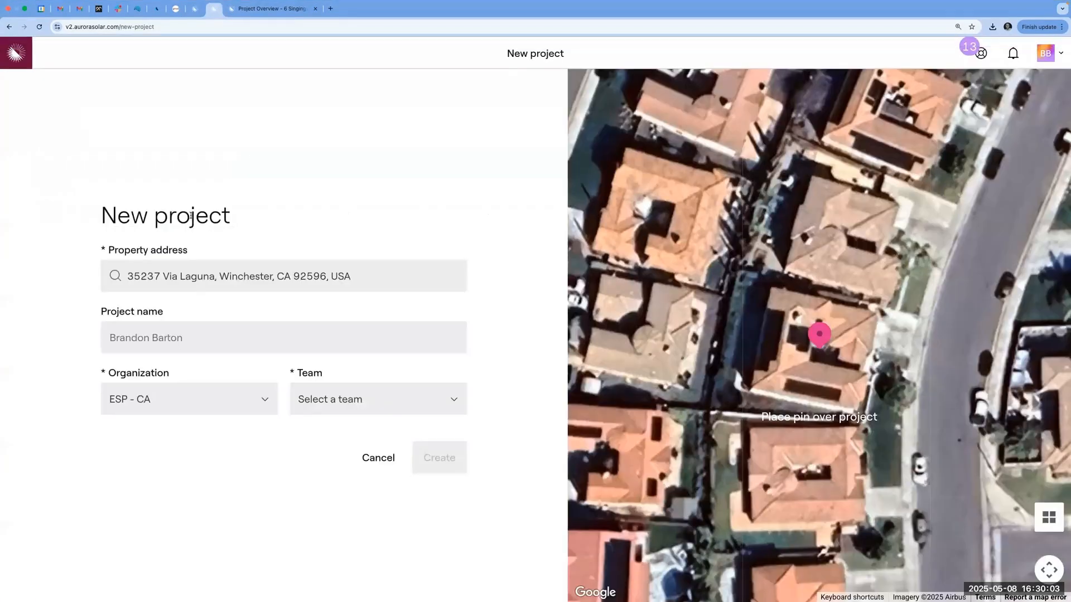
click(187, 275)
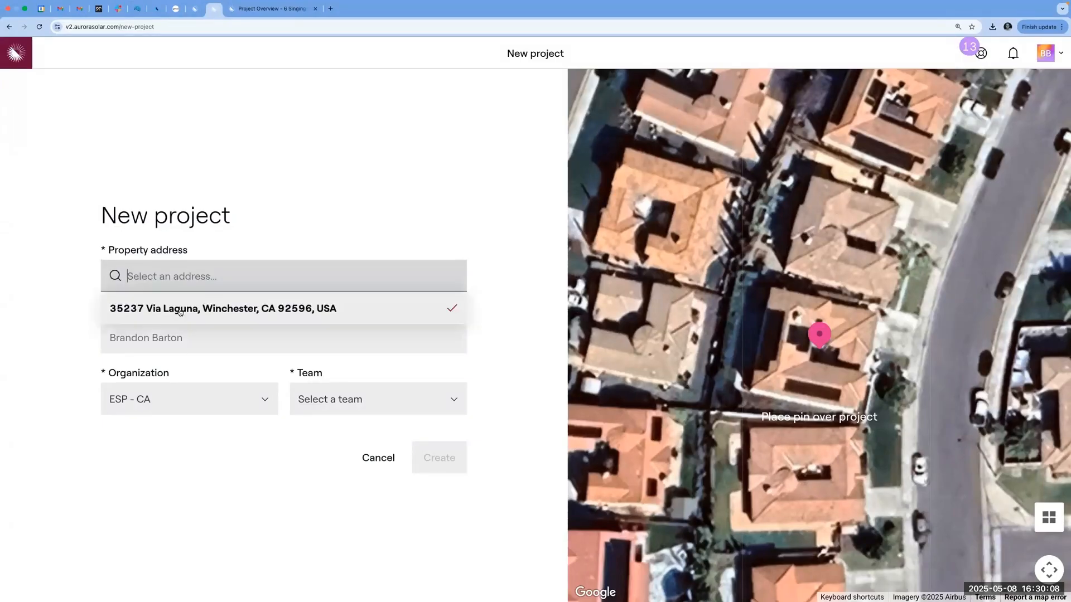
click(179, 309)
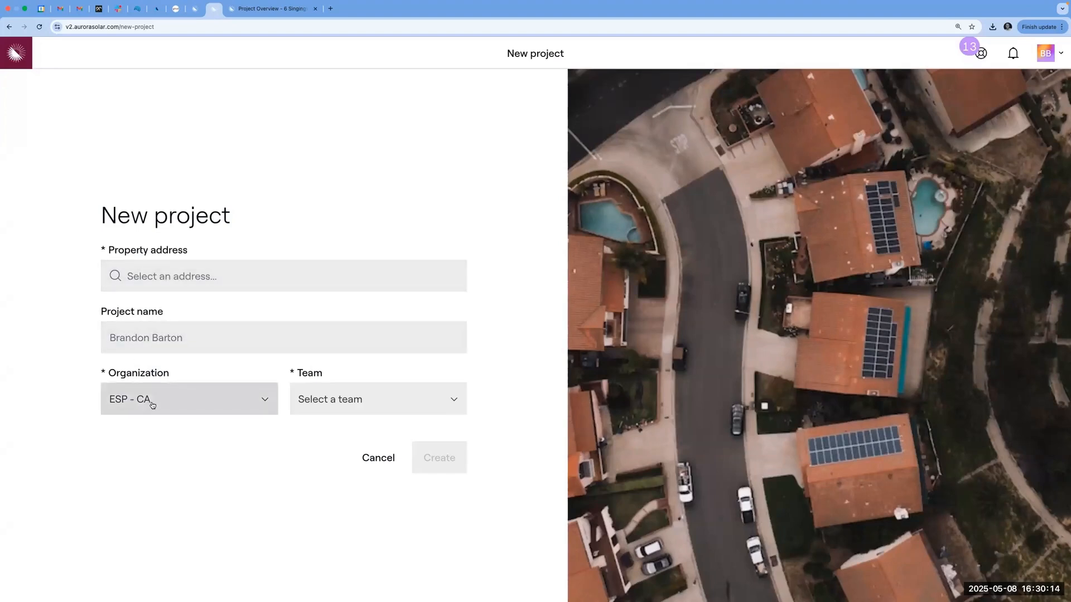
click(177, 273)
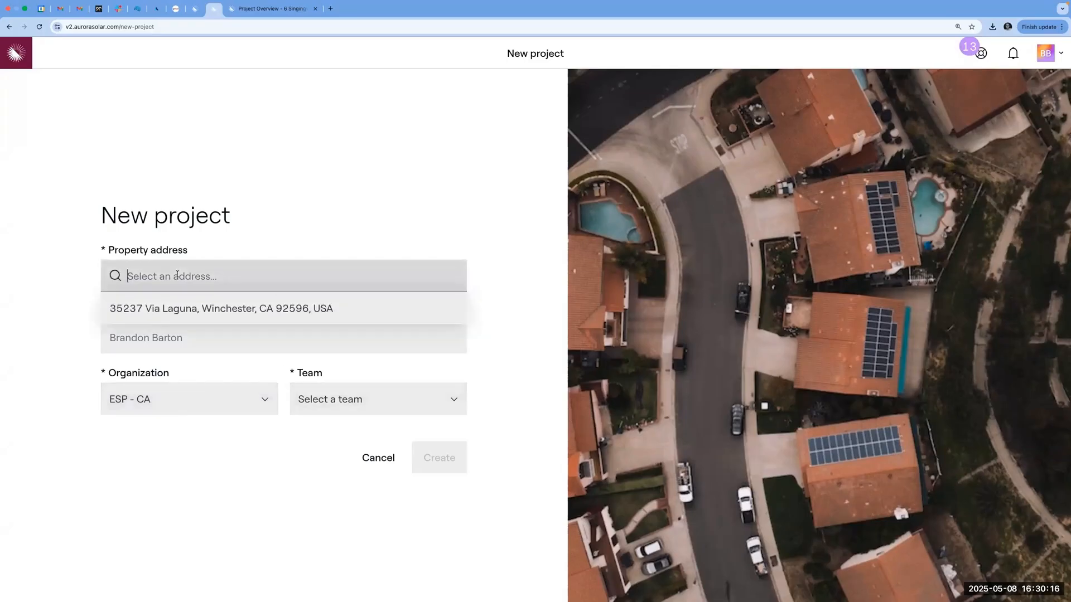
click(157, 318)
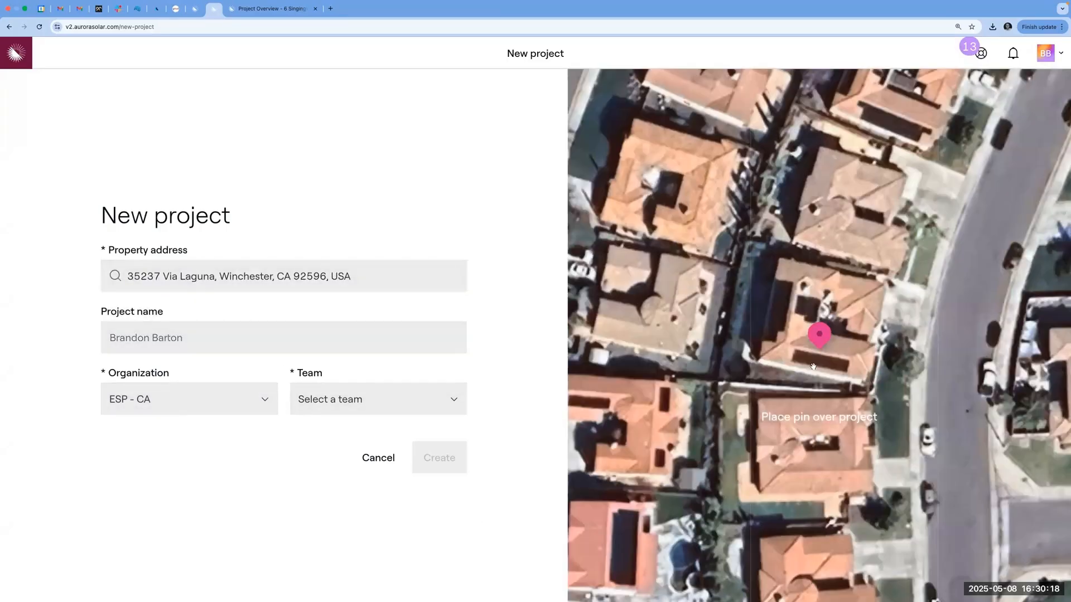
Step: Position the satellite map so the project pin sits over the property's roof
drag(965, 371, 1035, 387)
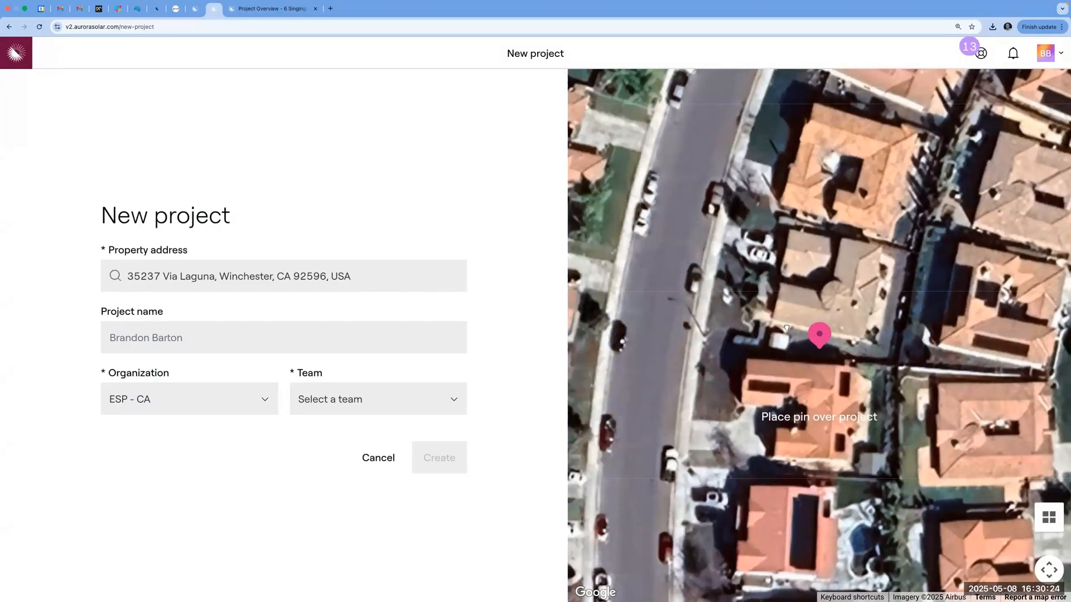
drag(847, 319, 786, 327)
drag(843, 421, 764, 425)
drag(854, 419, 811, 441)
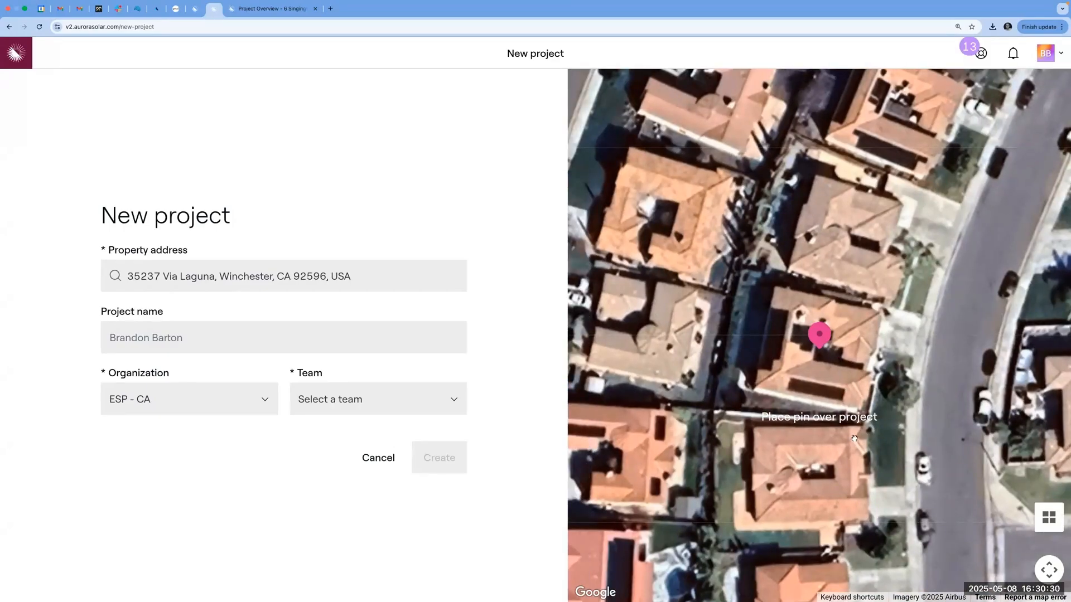
Step: Switch to the existing test project and review its utility rates and annual energy estimate, returning to the project overview
click(259, 9)
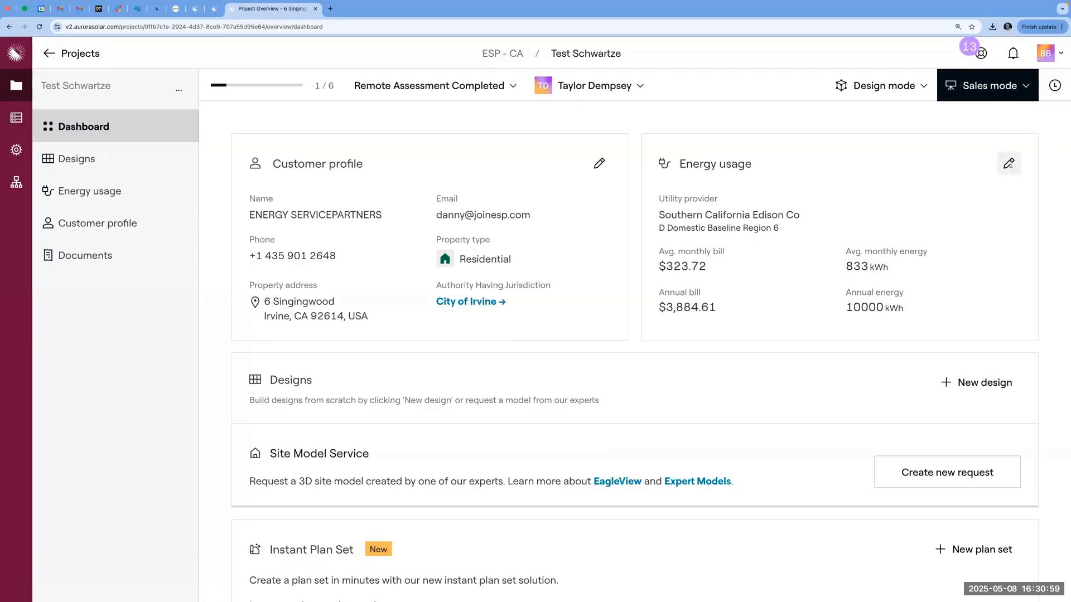
click(1008, 163)
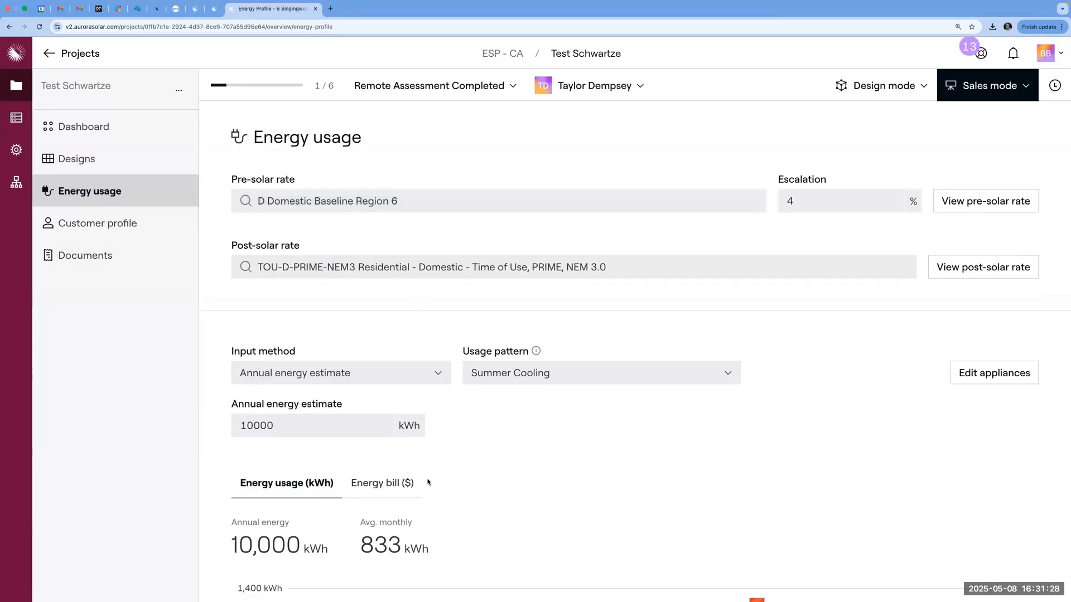
click(78, 126)
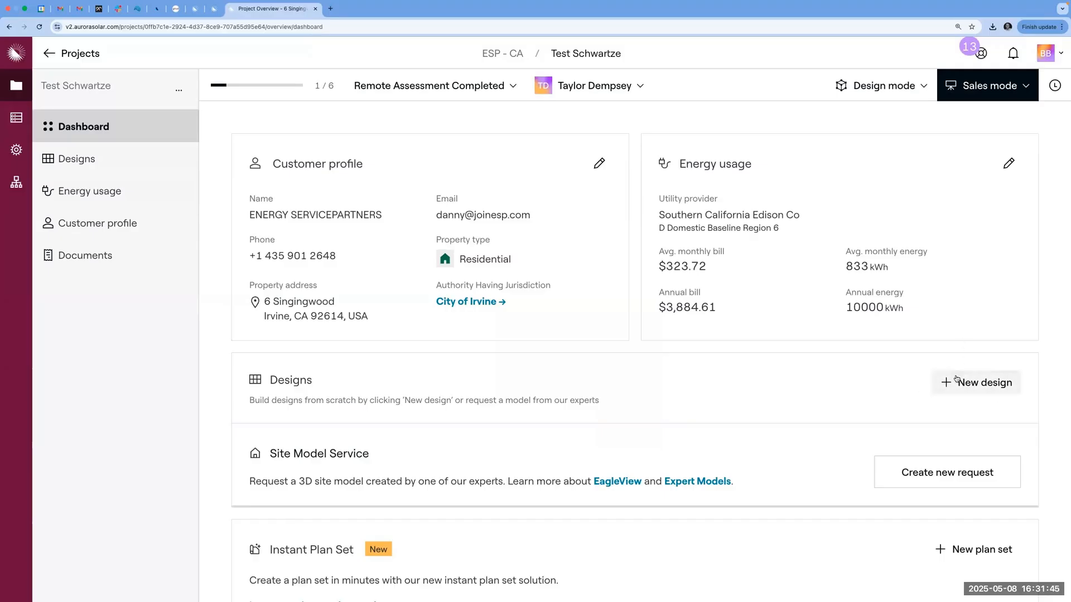
Step: Create a new design for the project and generate the house's roof with AI SmartRoof, keeping the result
click(957, 377)
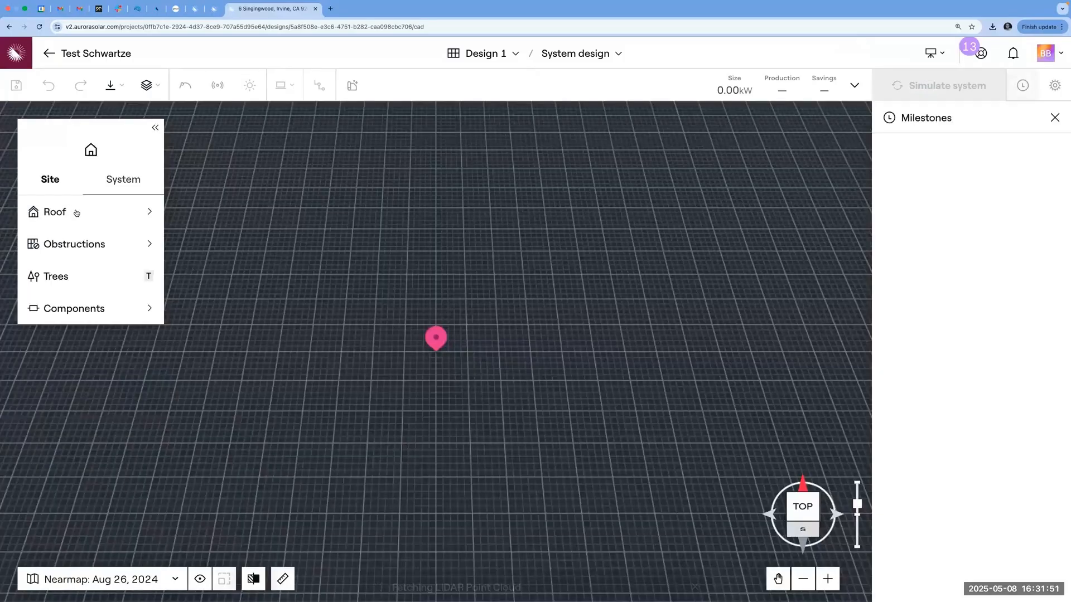
mouse_move(146, 213)
click(240, 213)
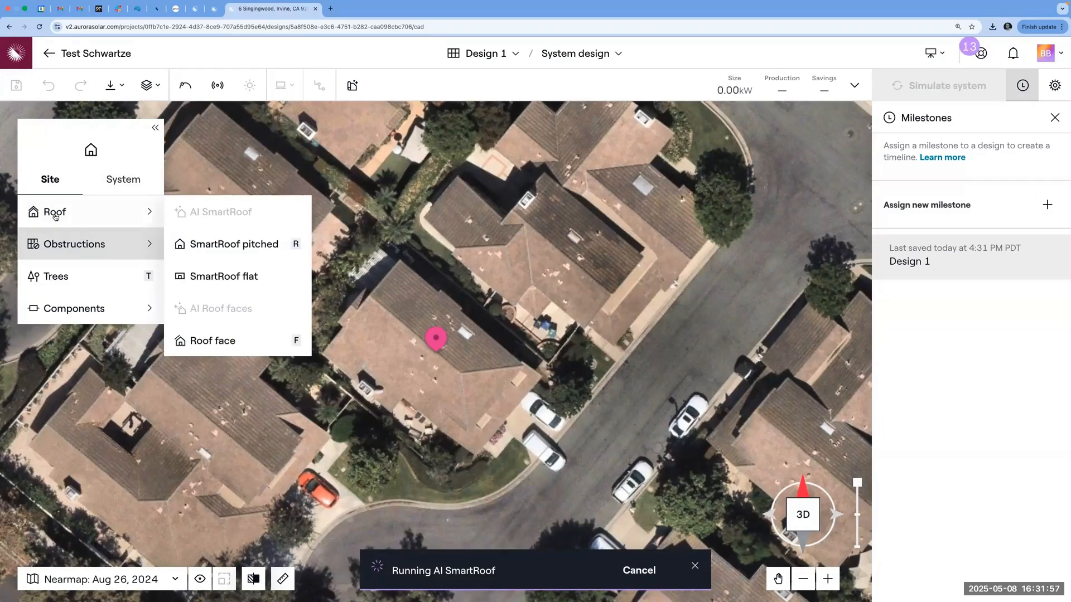
mouse_move(52, 214)
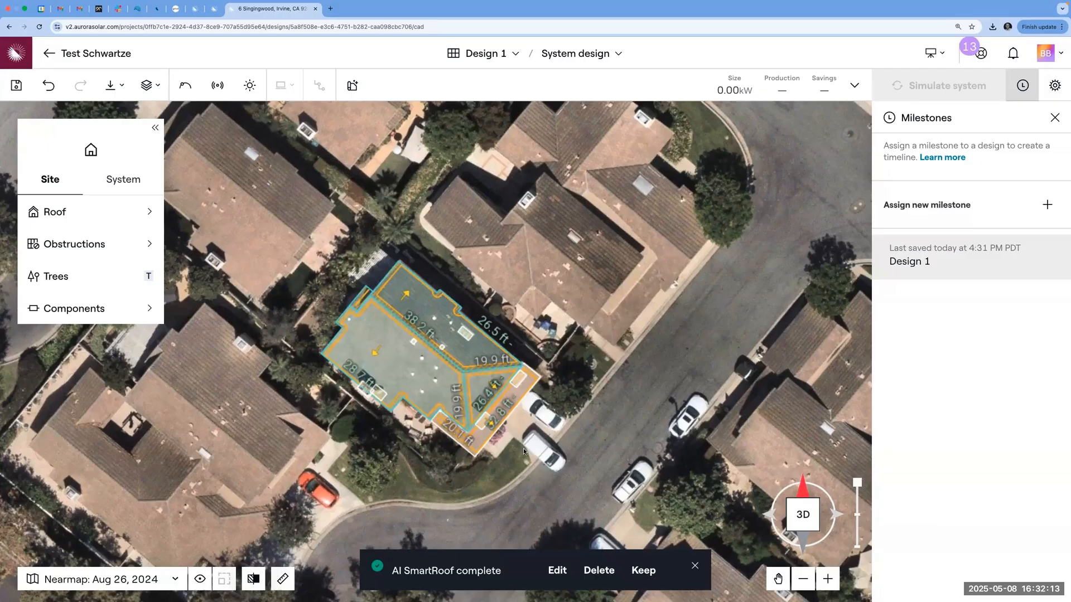
click(643, 570)
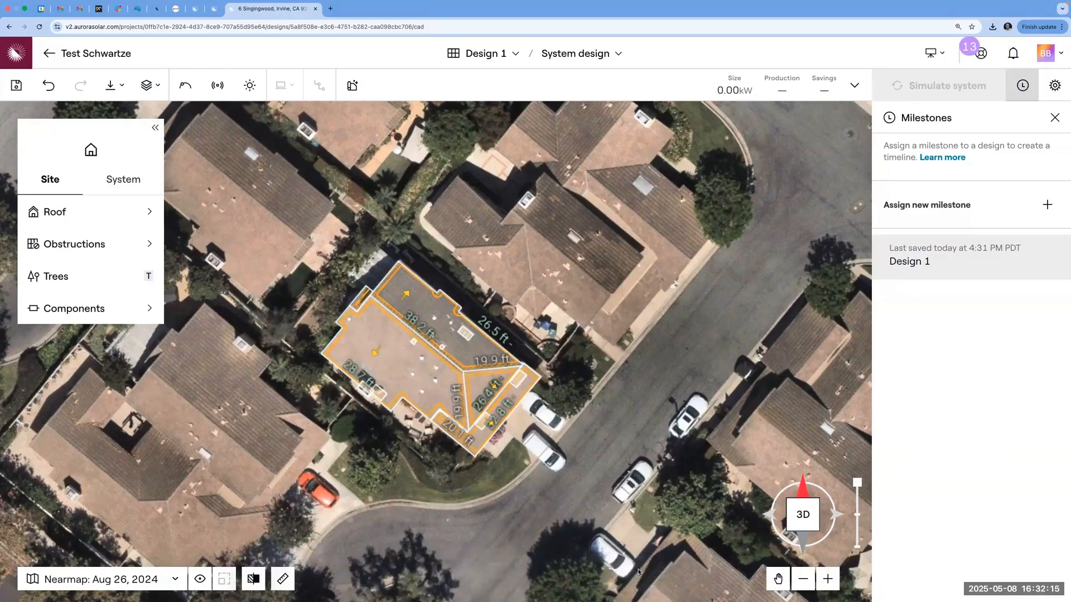
Step: Start an AutoDesigner setup for the system and set the target offset to 120%
click(111, 185)
click(83, 244)
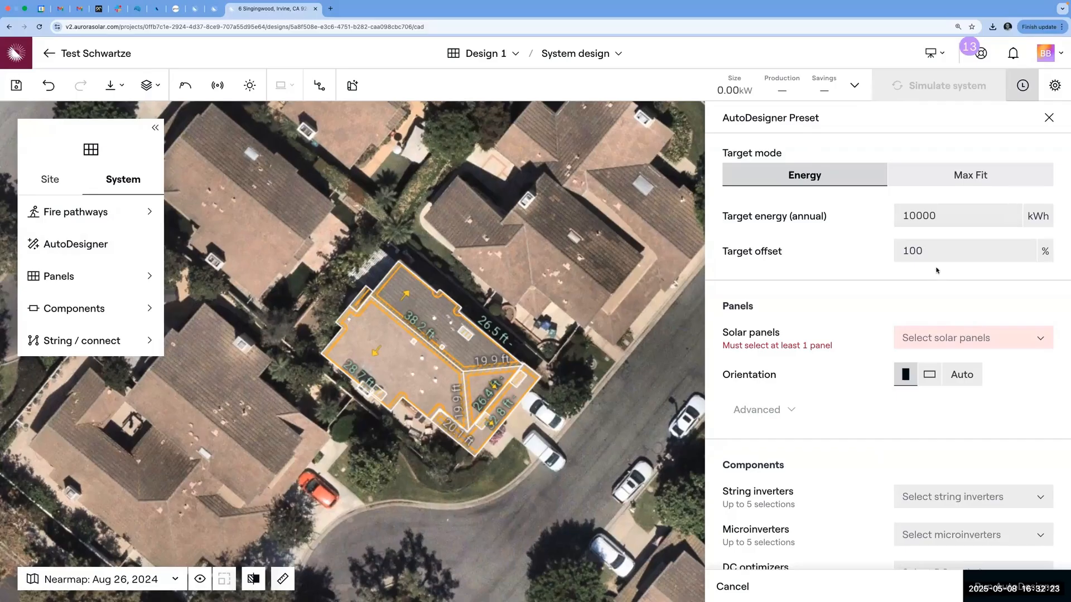
click(948, 251)
key(BackSpace)
key(BackSpace)
text(20)
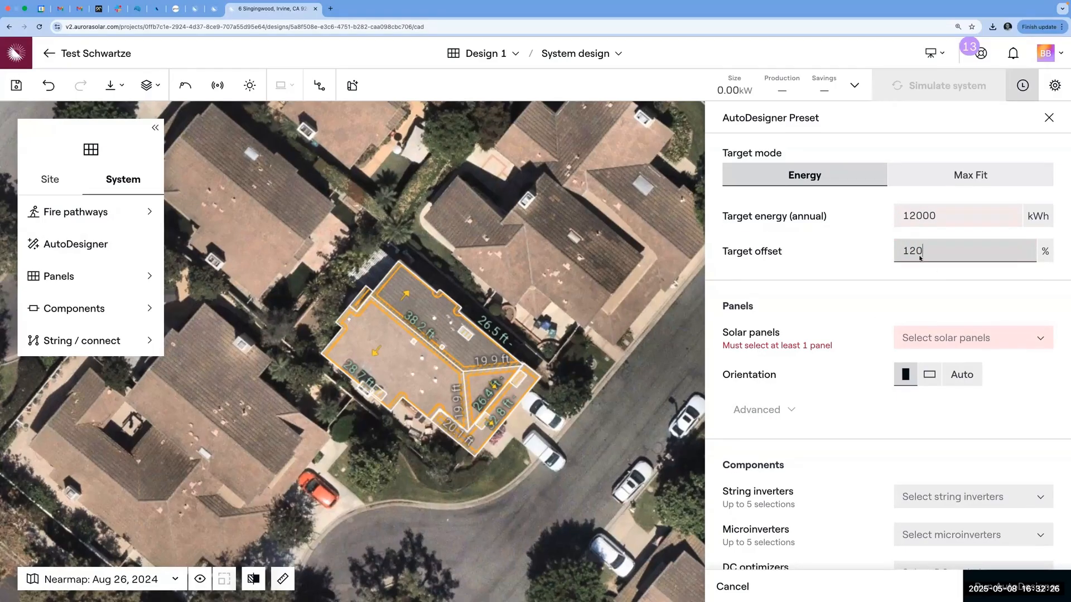
Step: Choose the Qcells Q.PEAK DUO BLK ML-G10.C+ 410 solar panel for AutoDesigner
click(869, 312)
click(896, 336)
click(903, 400)
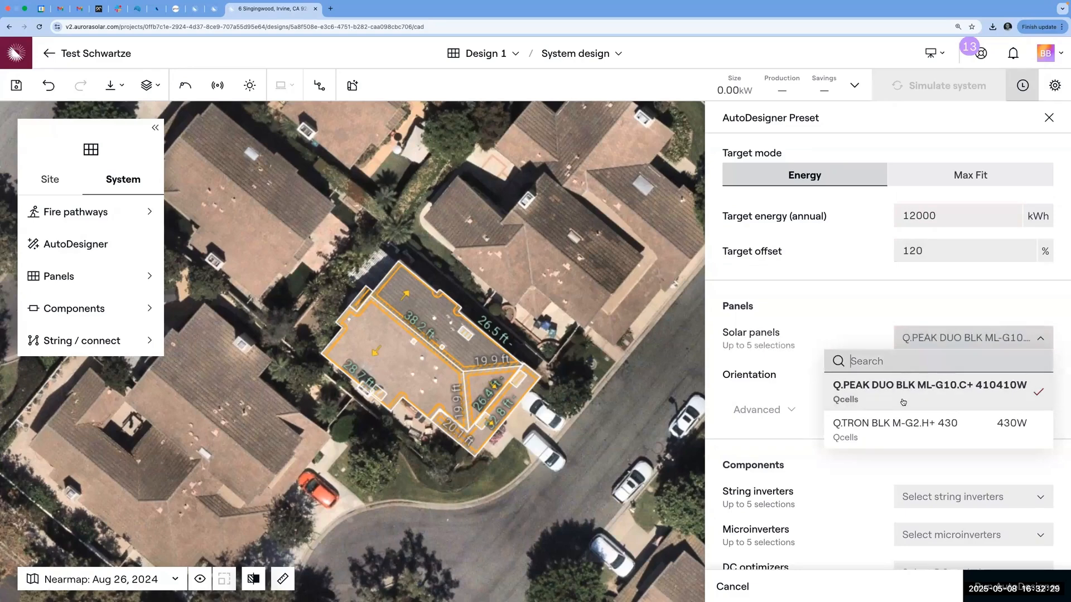
Step: Choose the Enphase IQ8HC-72-M-DOM-US (240V) microinverter and run AutoDesigner
scroll(790, 444, down, 2)
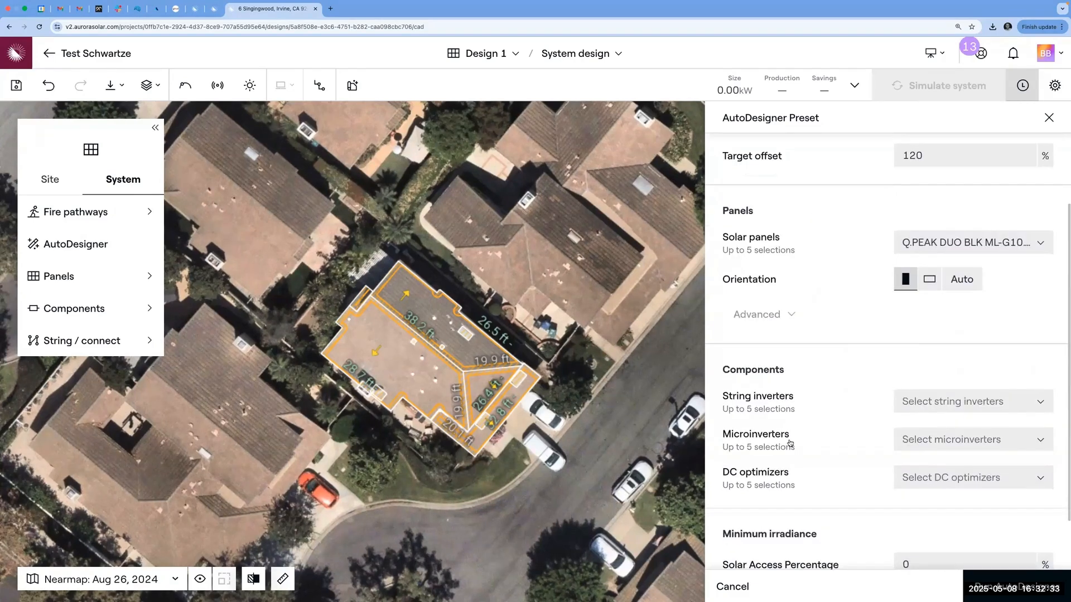
click(915, 446)
click(910, 502)
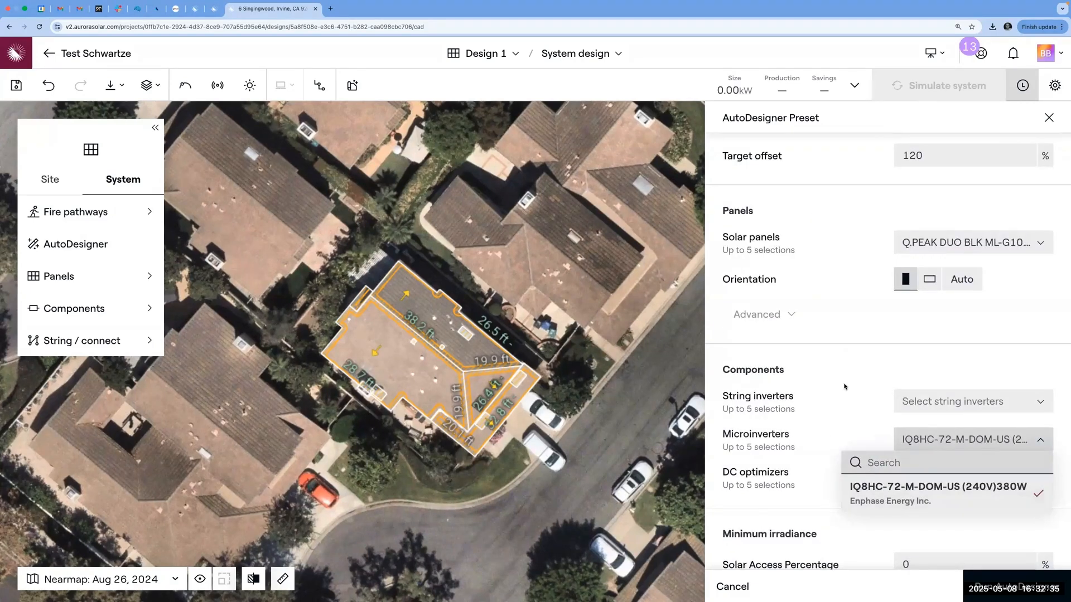
click(838, 346)
scroll(837, 347, down, 1)
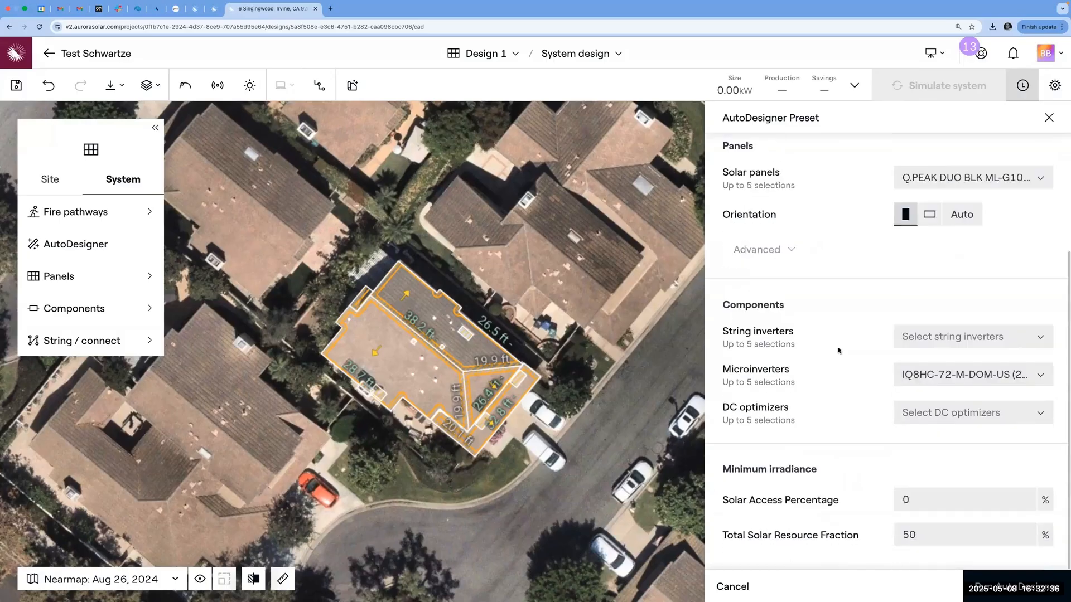
click(1015, 587)
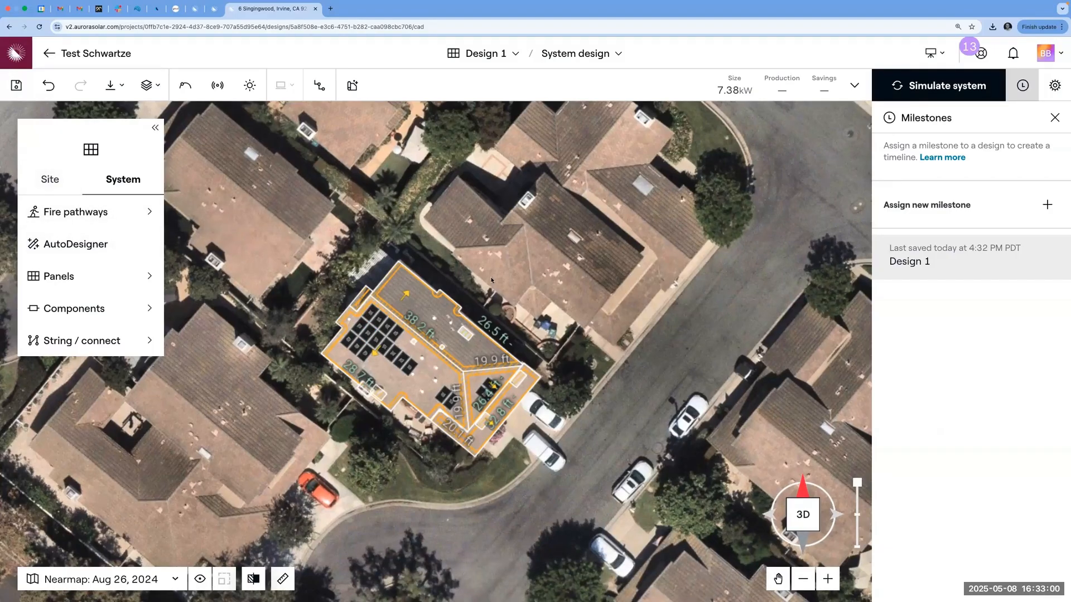
Step: Manually add four Q.PEAK DUO BLK ML-G10.C+ panels with IQ8HC-72-M-DOM-US (240V) microinverters along the large array's lower edge and simulate the system
mouse_move(143, 280)
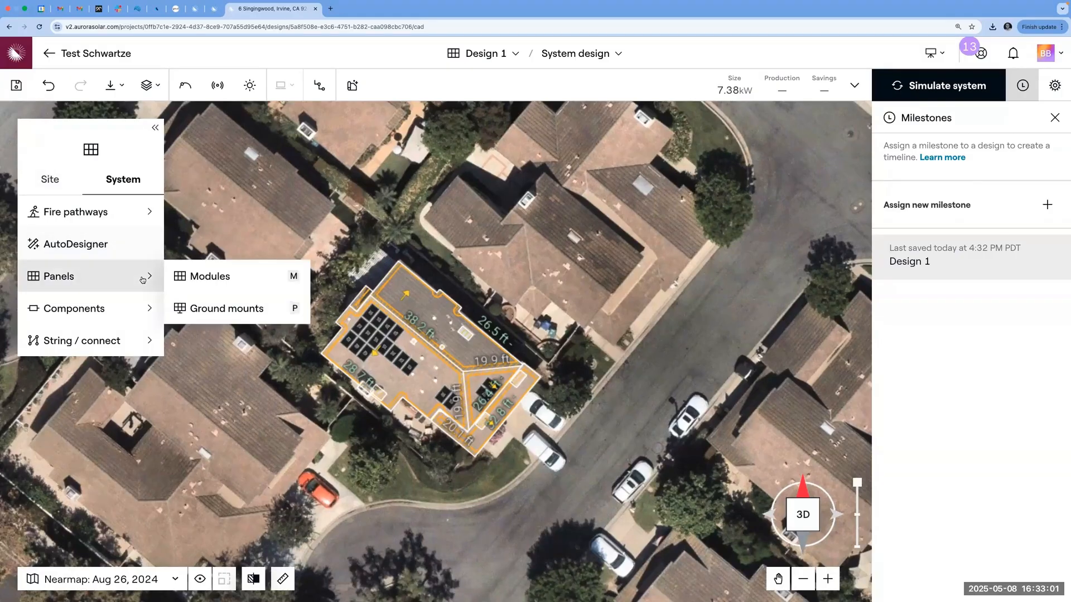
click(216, 277)
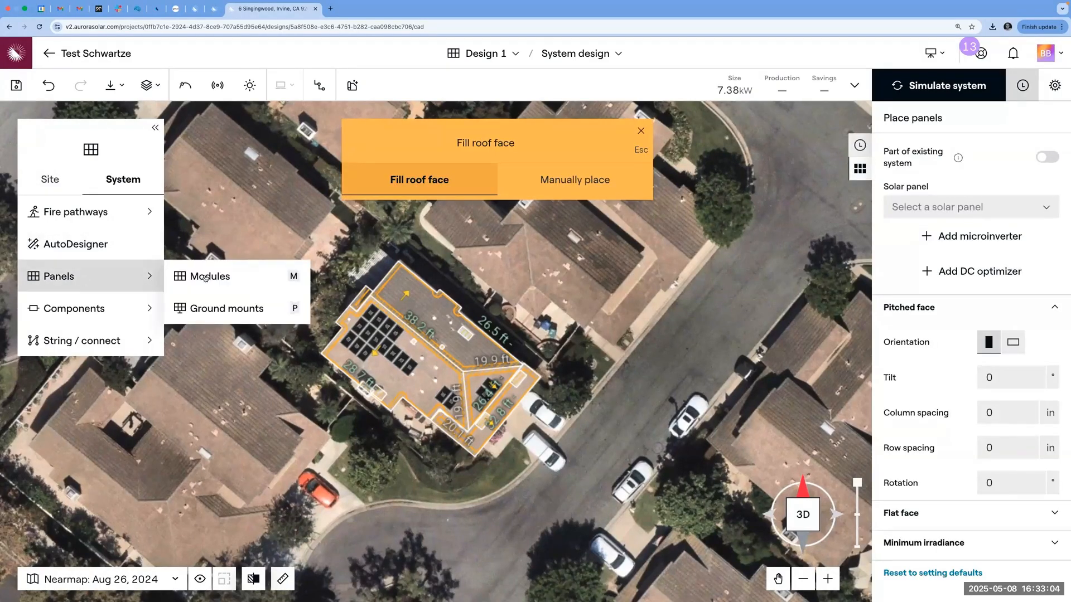
click(594, 182)
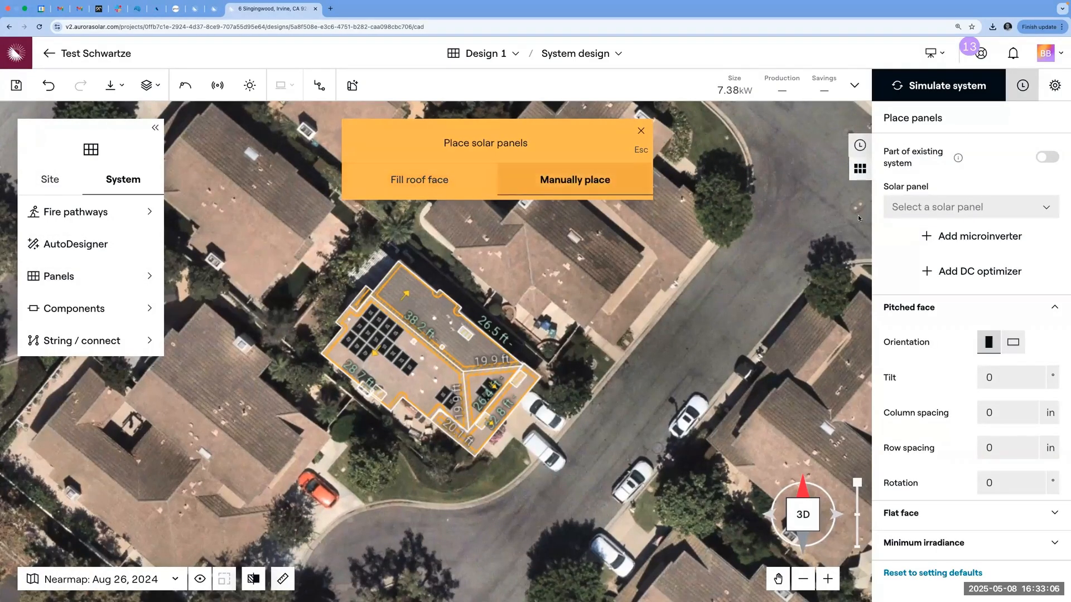
click(931, 207)
click(915, 254)
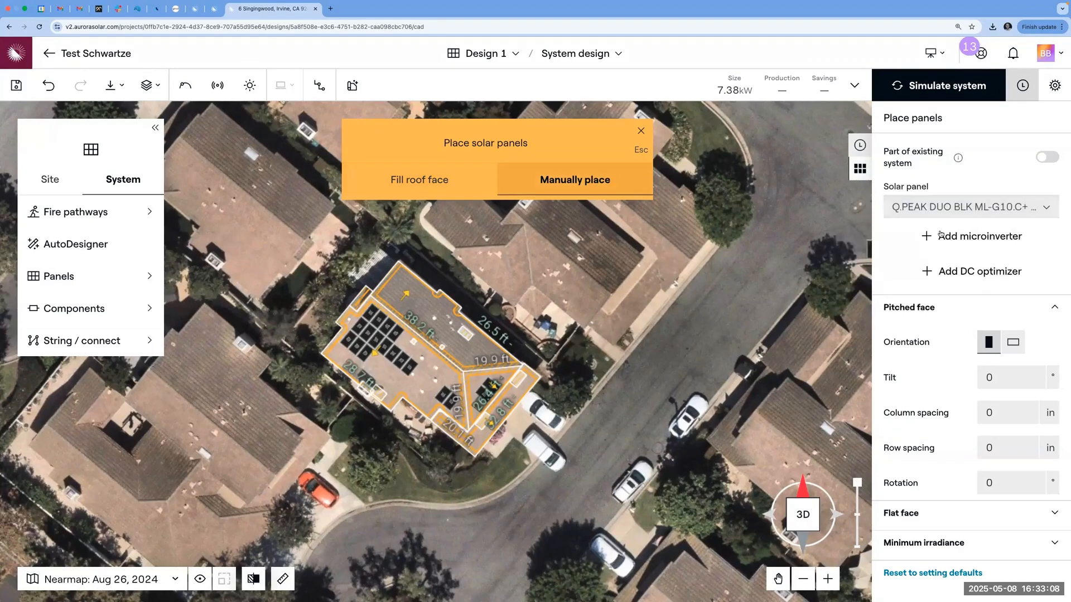
click(948, 234)
click(937, 250)
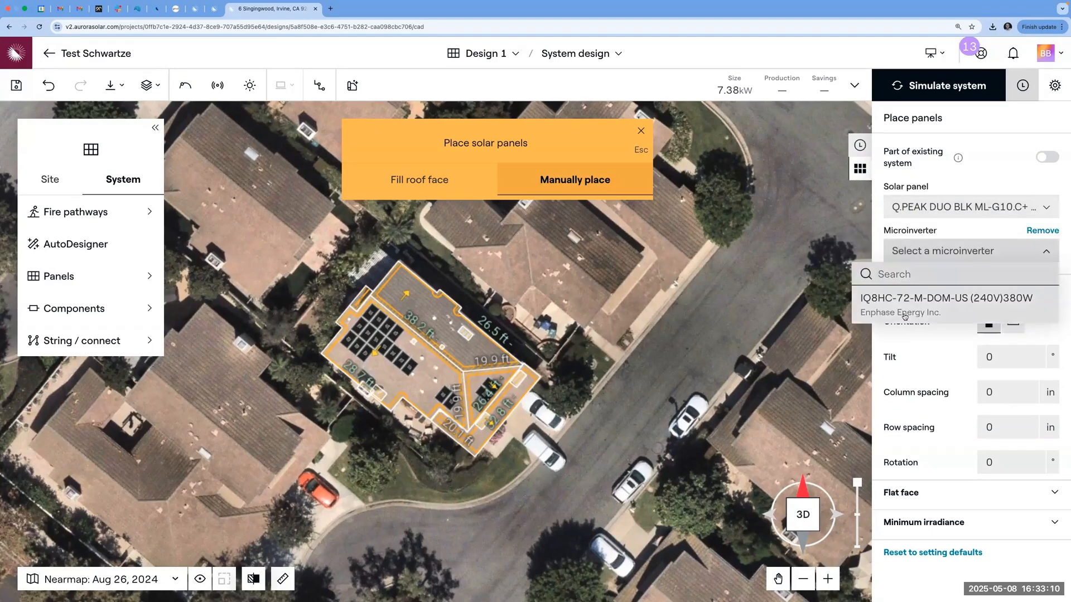
click(909, 298)
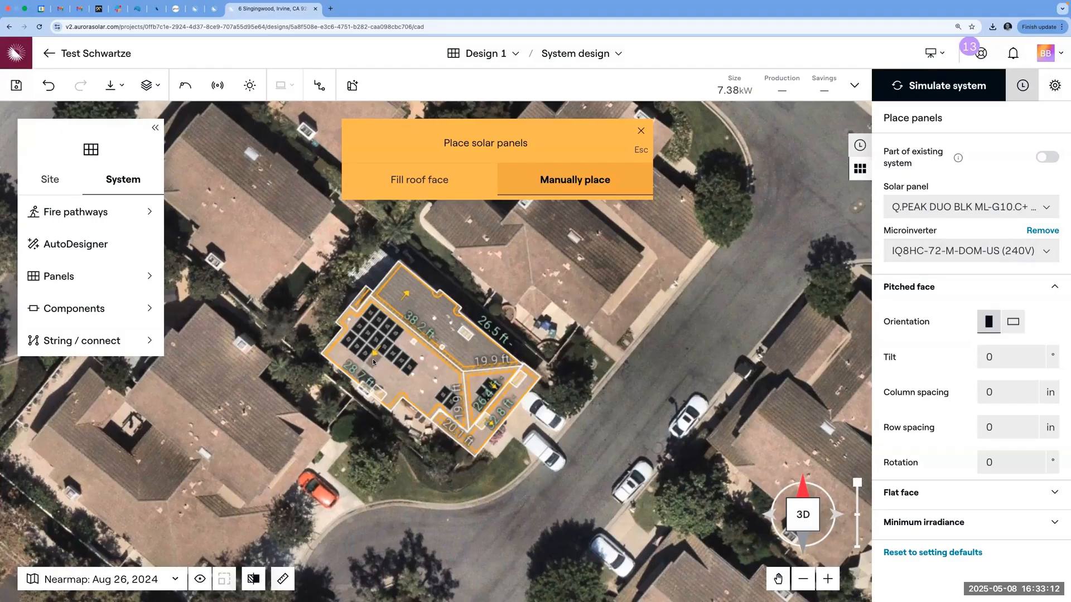
drag(373, 362, 398, 381)
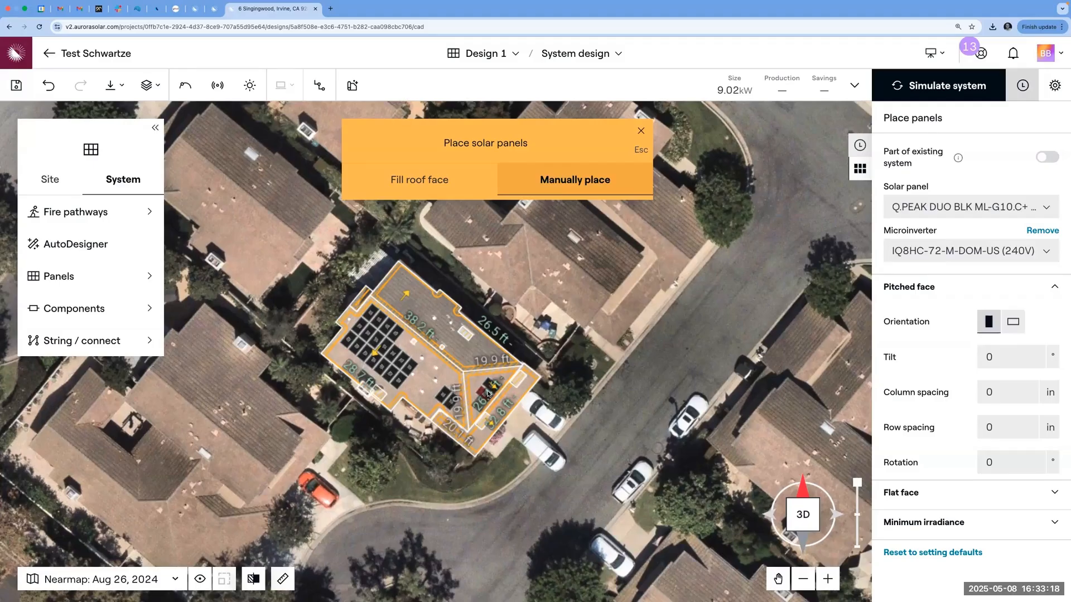
click(913, 90)
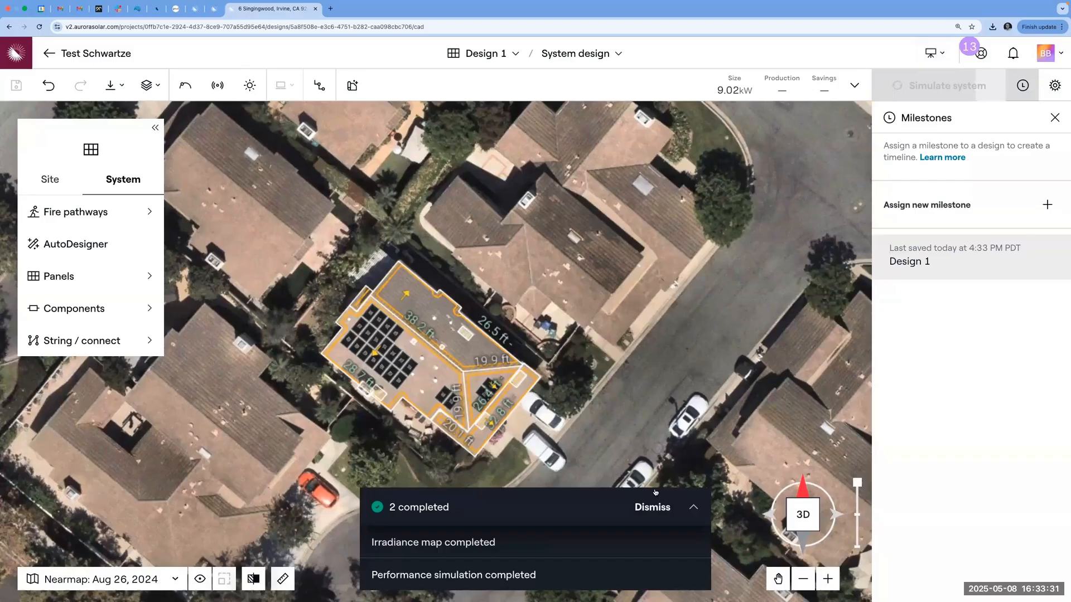
Step: Open the design's sales proposal and view its energy usage and system design pages
click(930, 54)
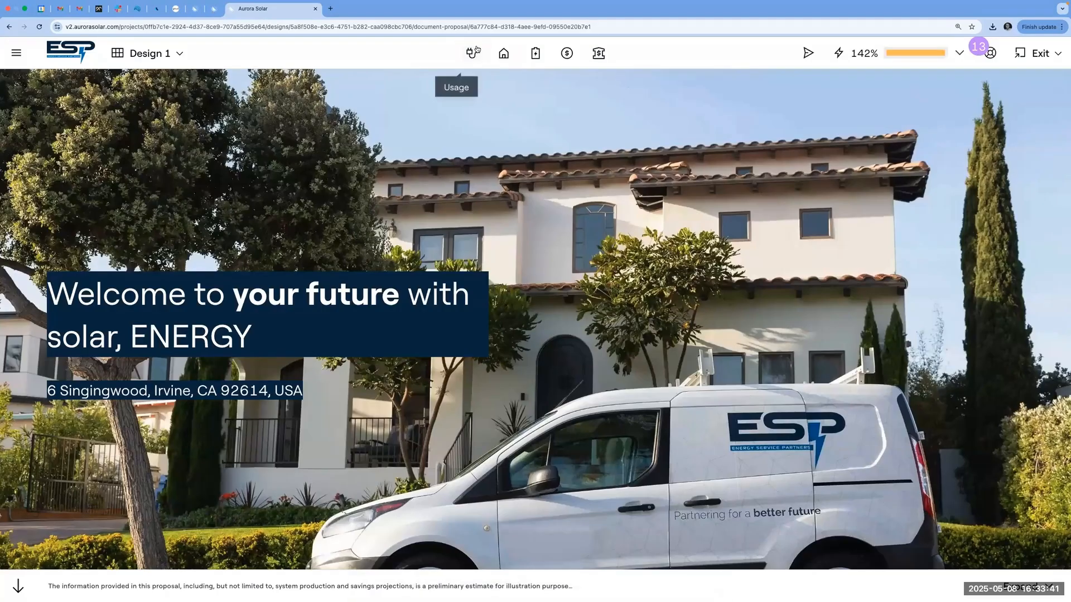
click(472, 54)
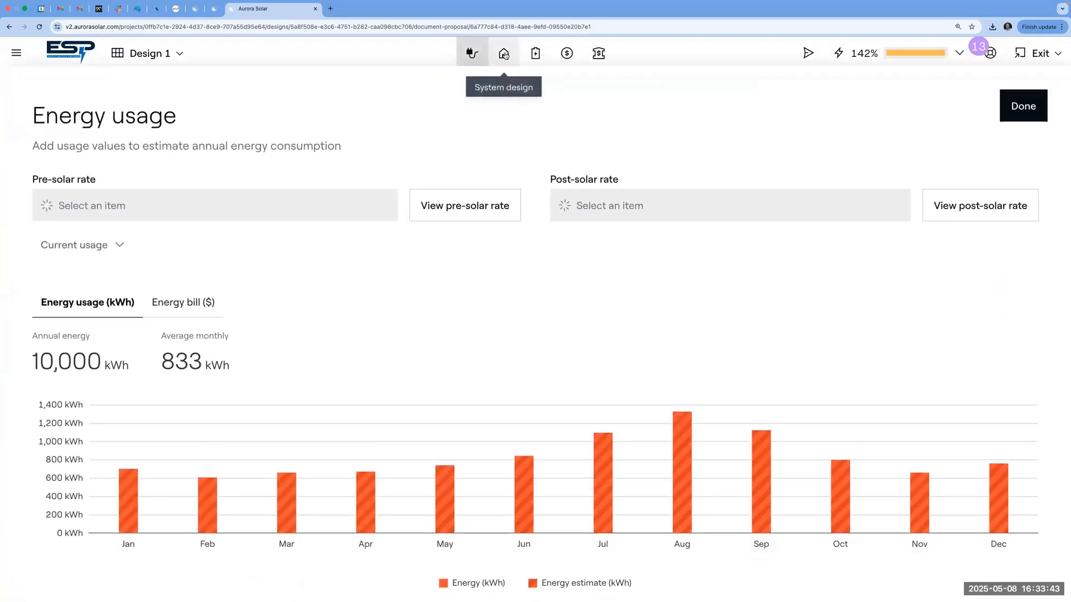
click(503, 54)
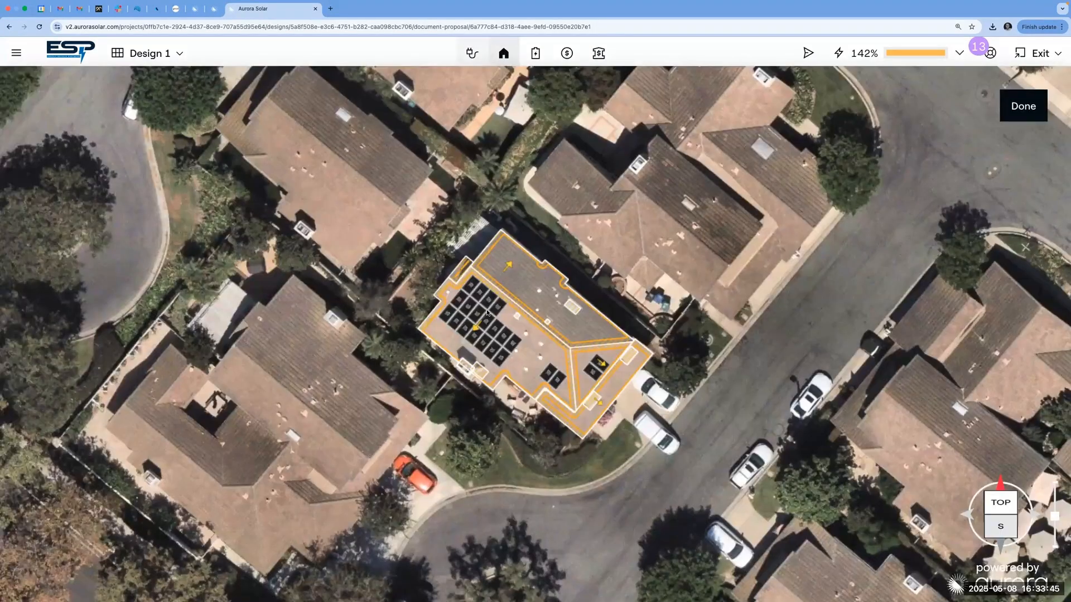
Step: Remove the four panels in the two small groups away from the main array and recalculate the system
click(548, 373)
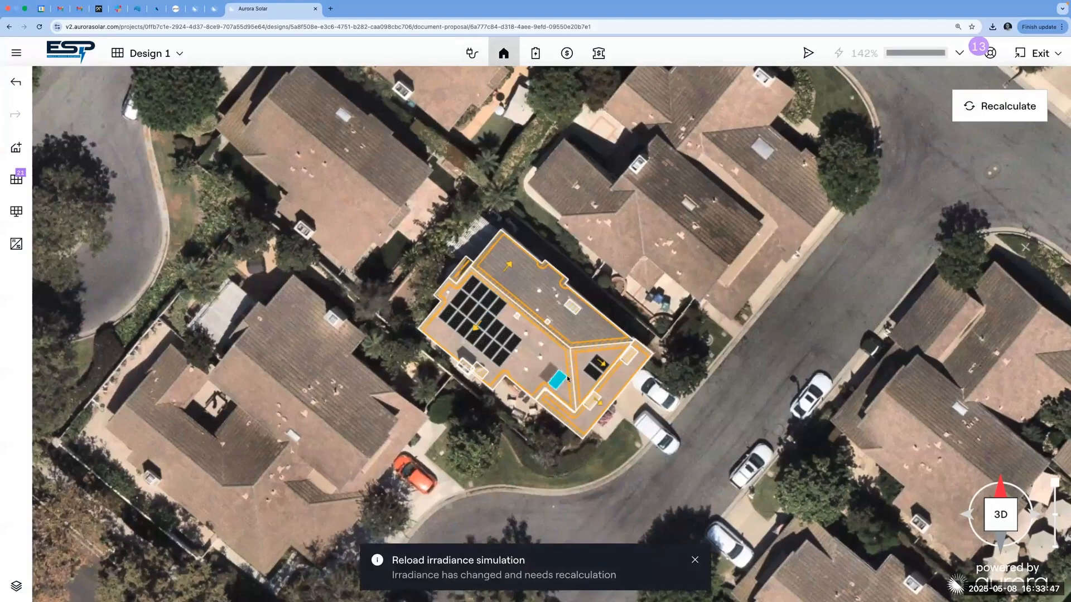
click(600, 365)
click(599, 365)
click(984, 101)
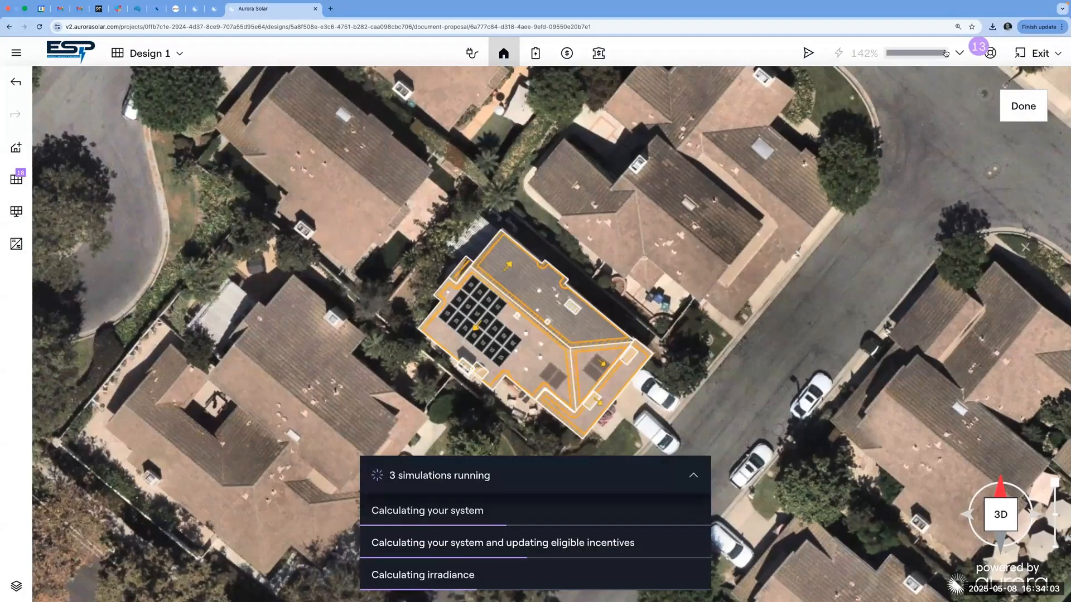
mouse_move(945, 53)
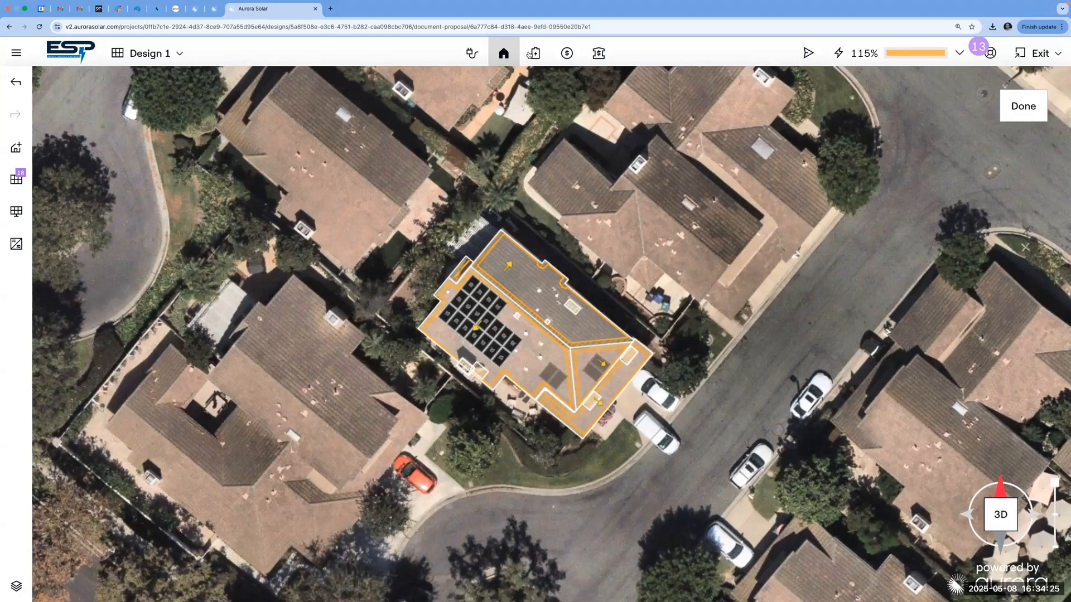
Step: Check the annual production in the energy offset summary and glance at the storage page before returning to the roof design
mouse_move(883, 52)
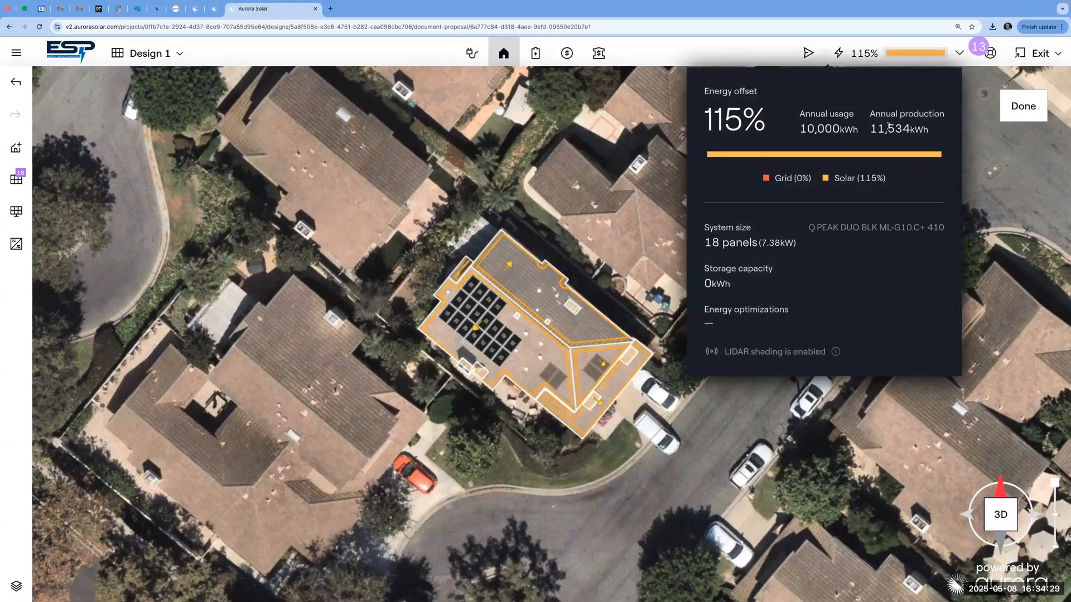
double_click(880, 128)
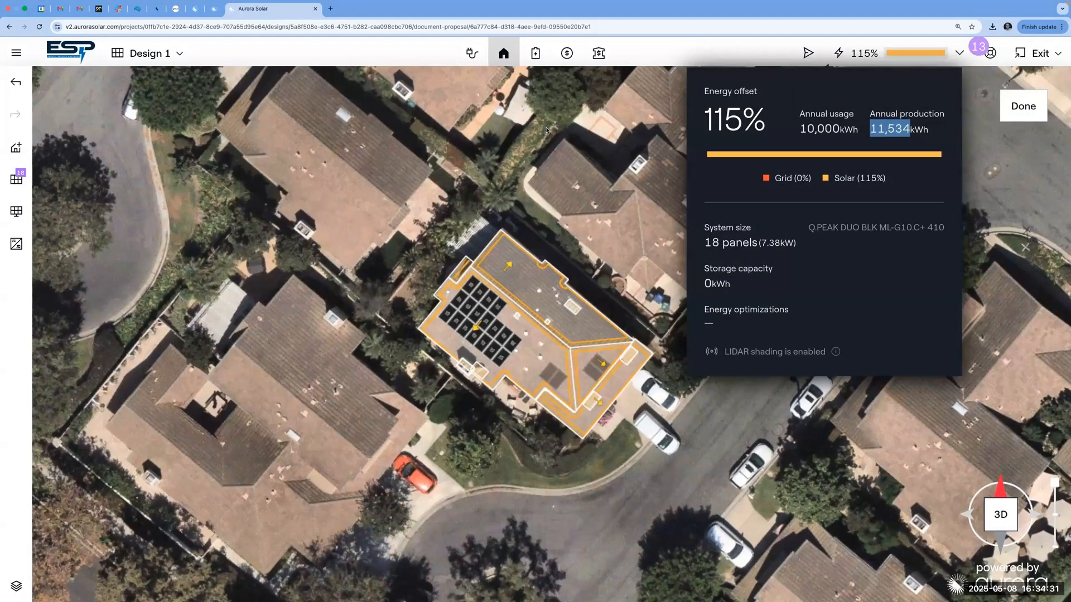
click(536, 53)
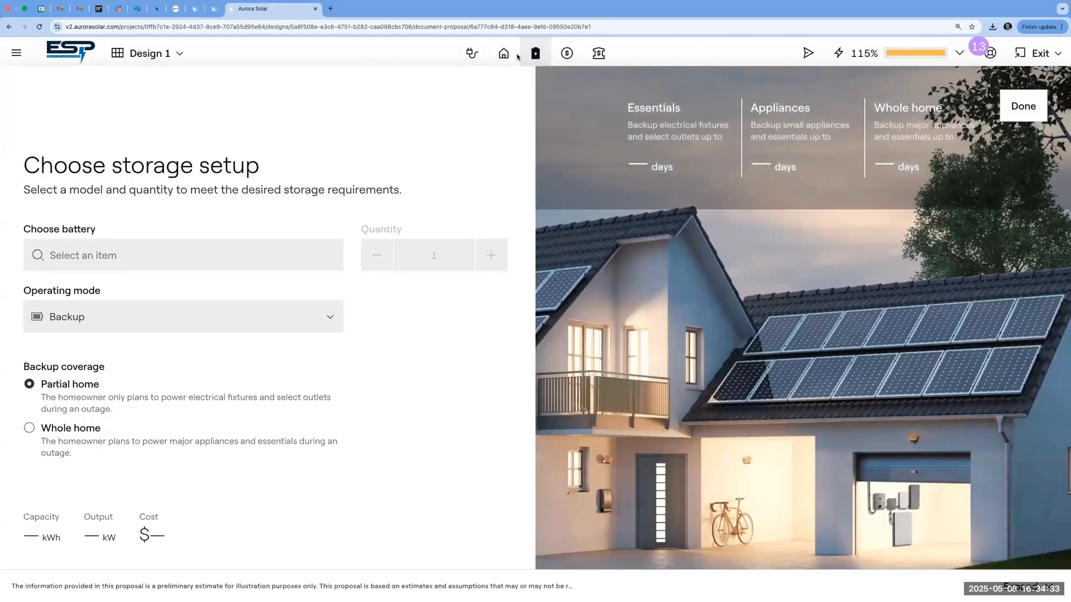
click(505, 54)
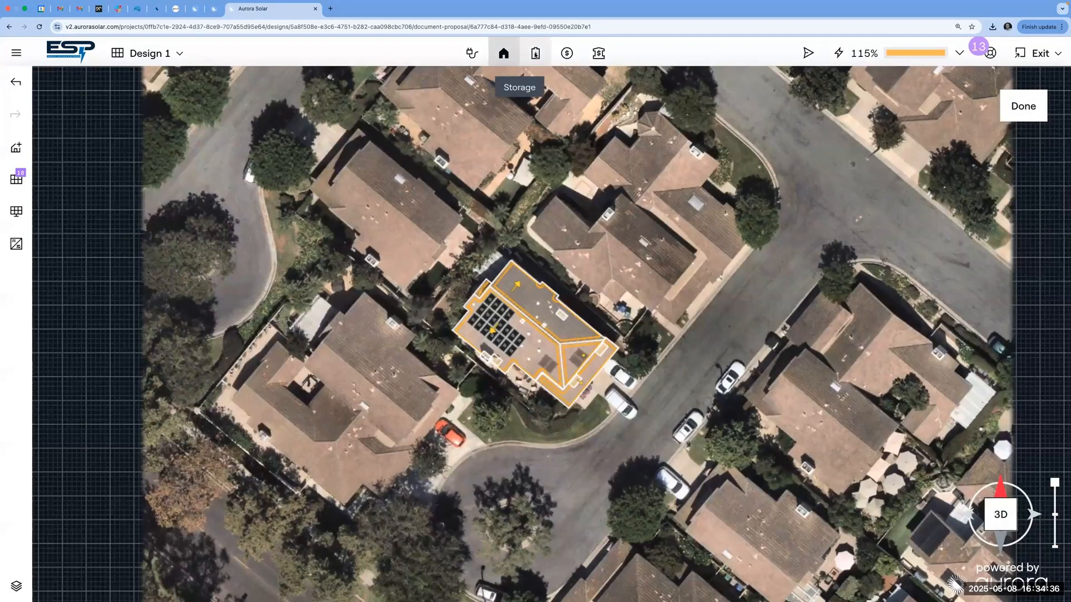
Step: Add three IQBATTERY-5P-1P-NA-DOM batteries to the design's storage setup
click(536, 53)
click(228, 251)
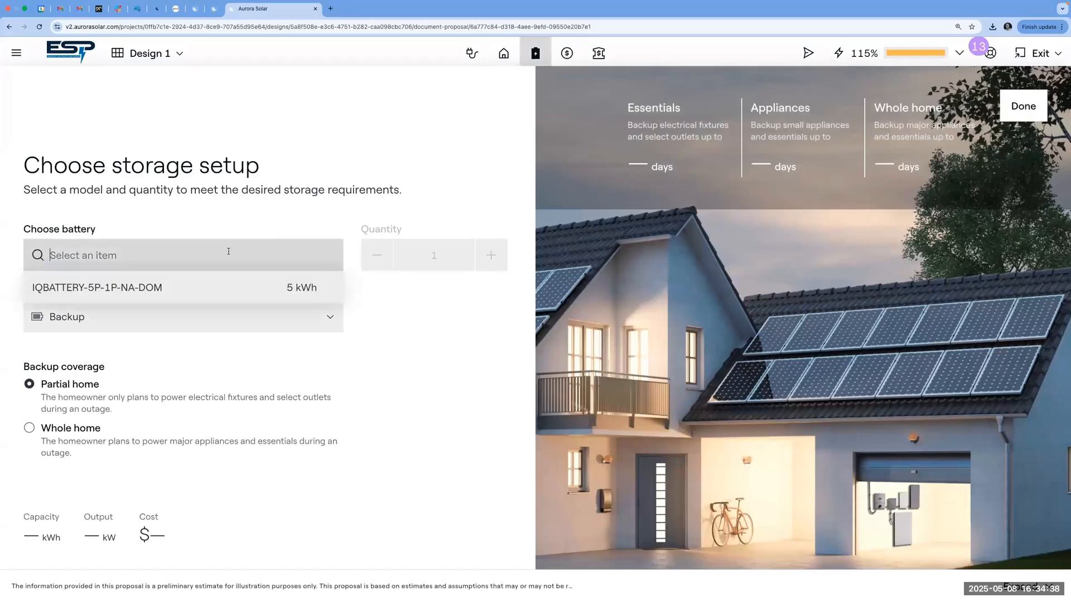
click(97, 287)
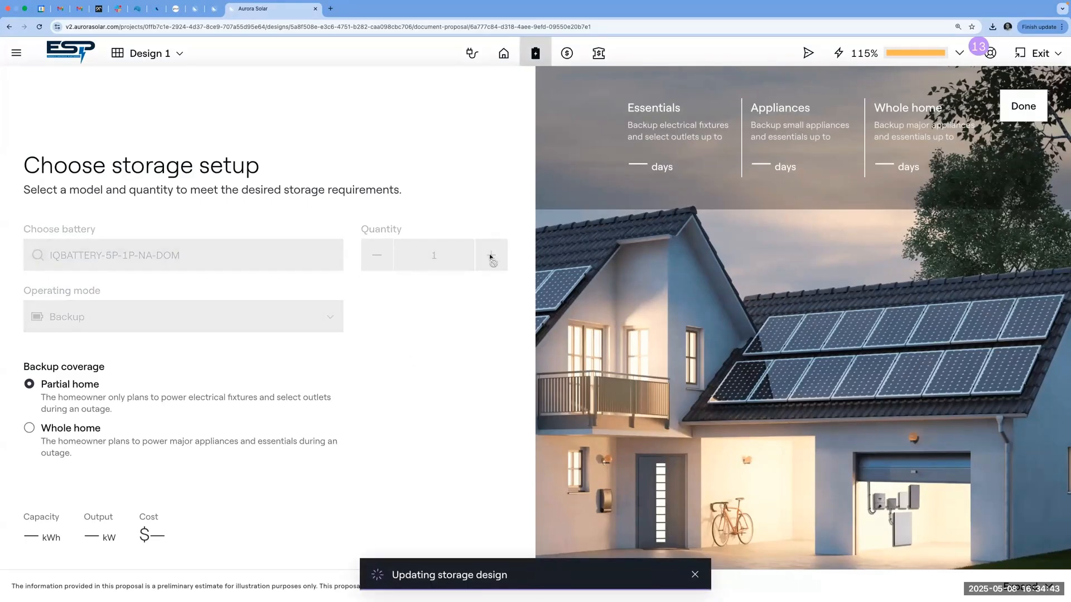
click(491, 255)
click(491, 255)
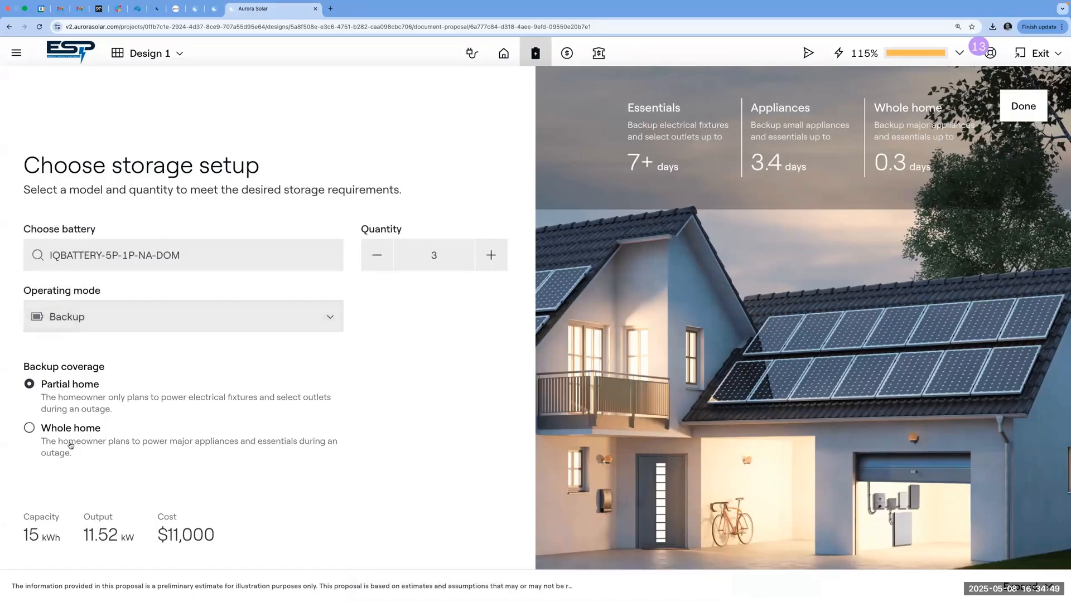
Step: Try the Self-consumption operating mode for the batteries and switch back to Backup
click(155, 315)
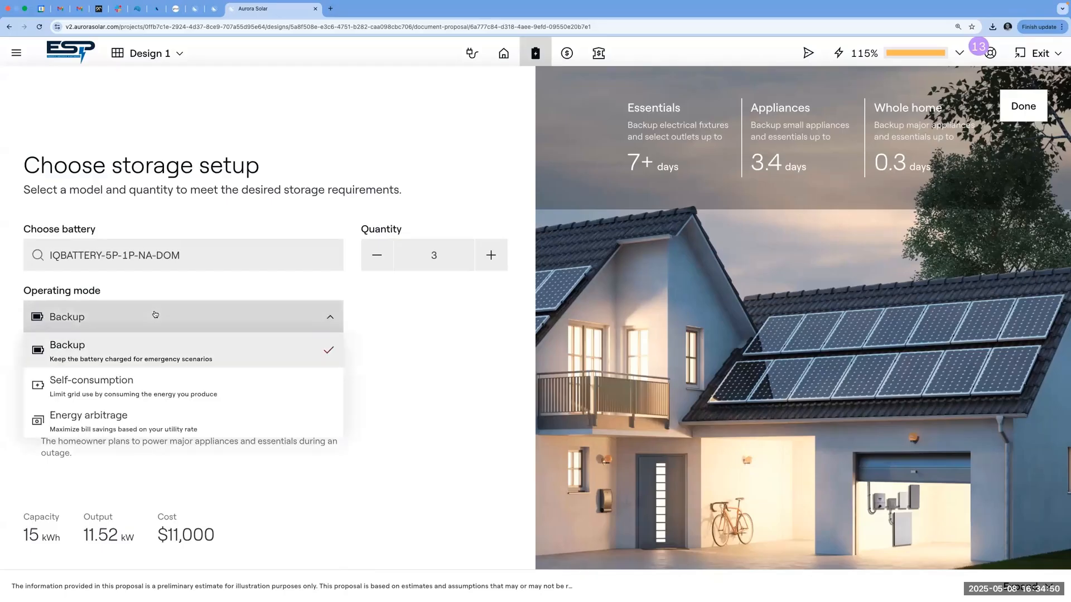
click(96, 385)
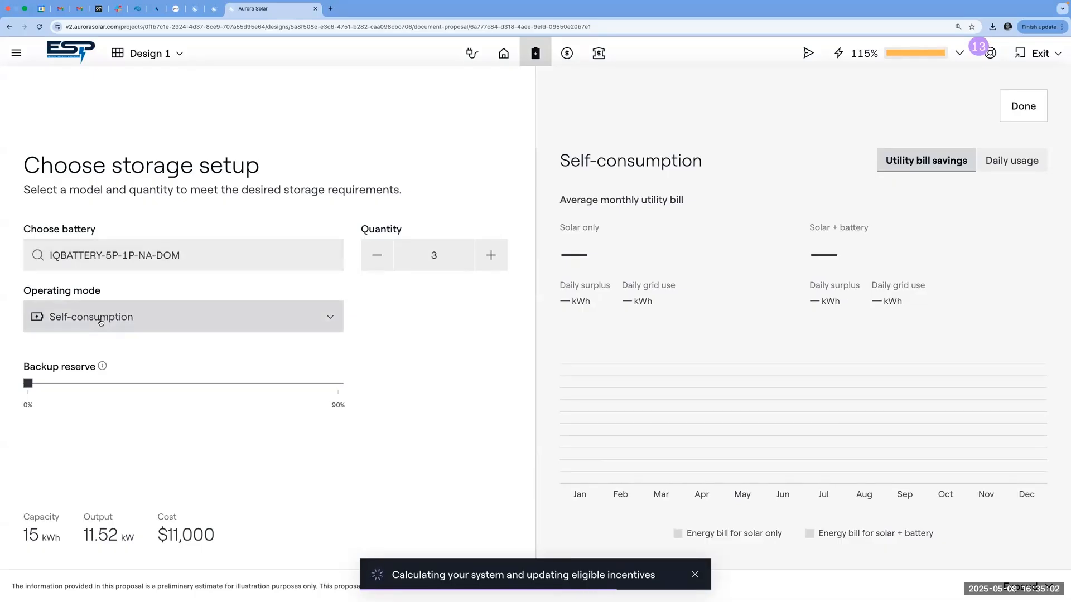
click(100, 322)
click(96, 353)
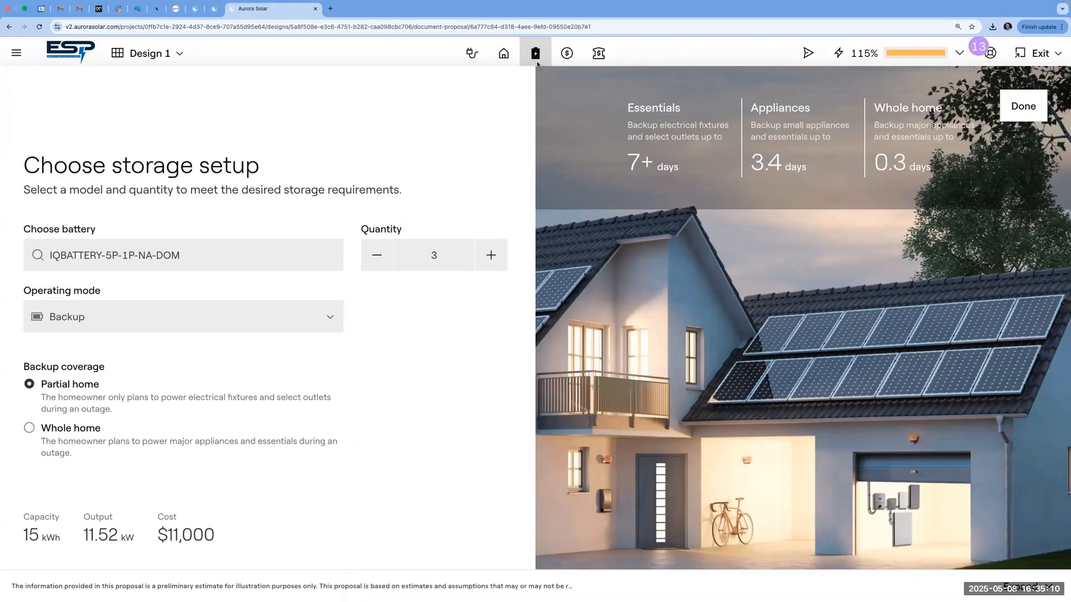
Step: Review the pricing adders and try to choose EnFin financing with the Smart Energy Levelized PPA at 3.5% ESC
click(566, 53)
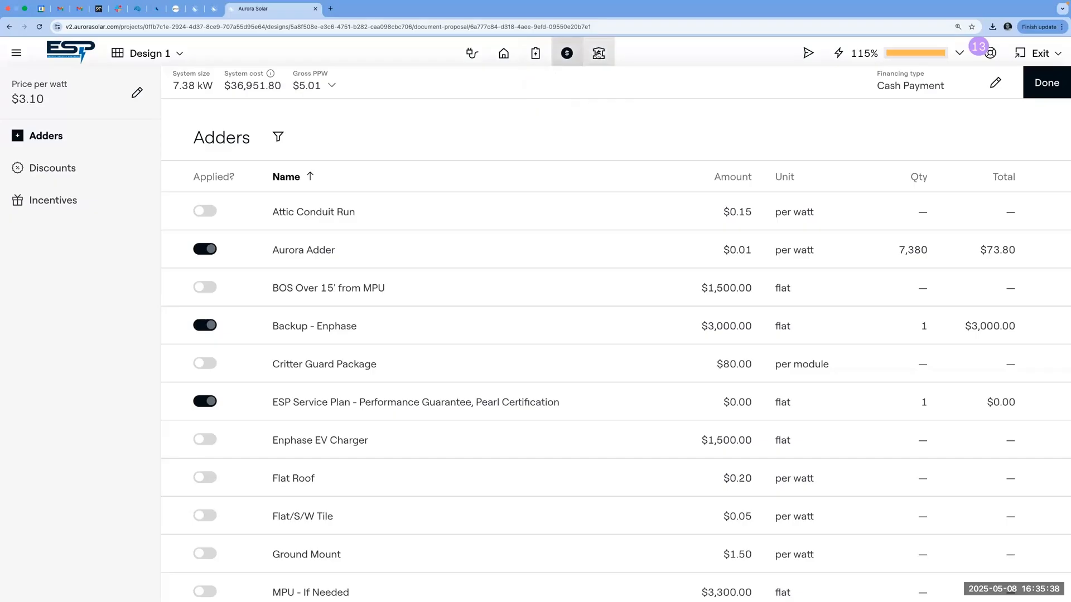
click(598, 53)
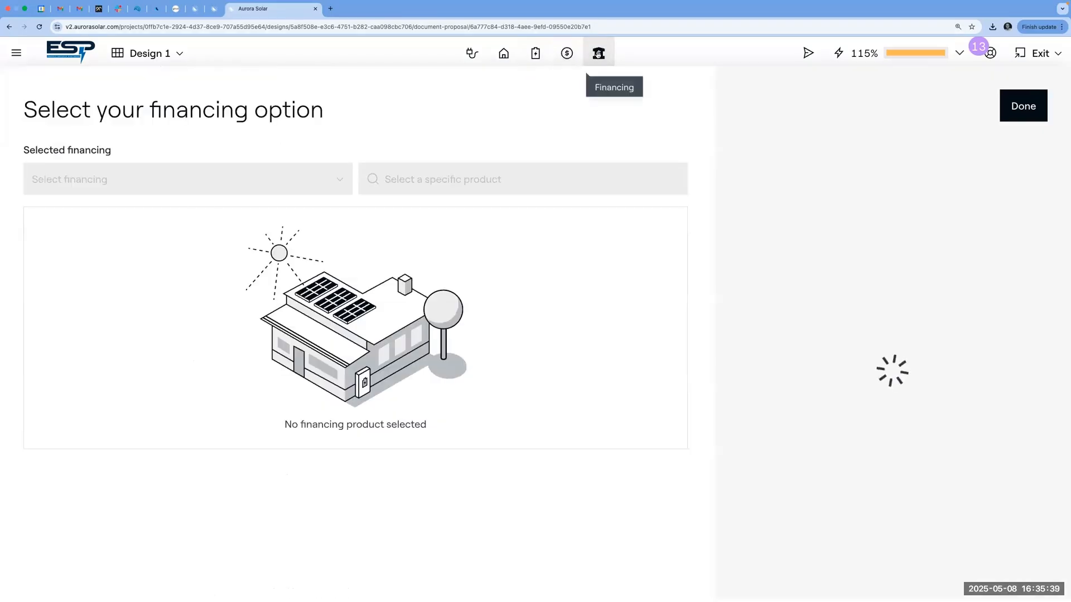
click(206, 182)
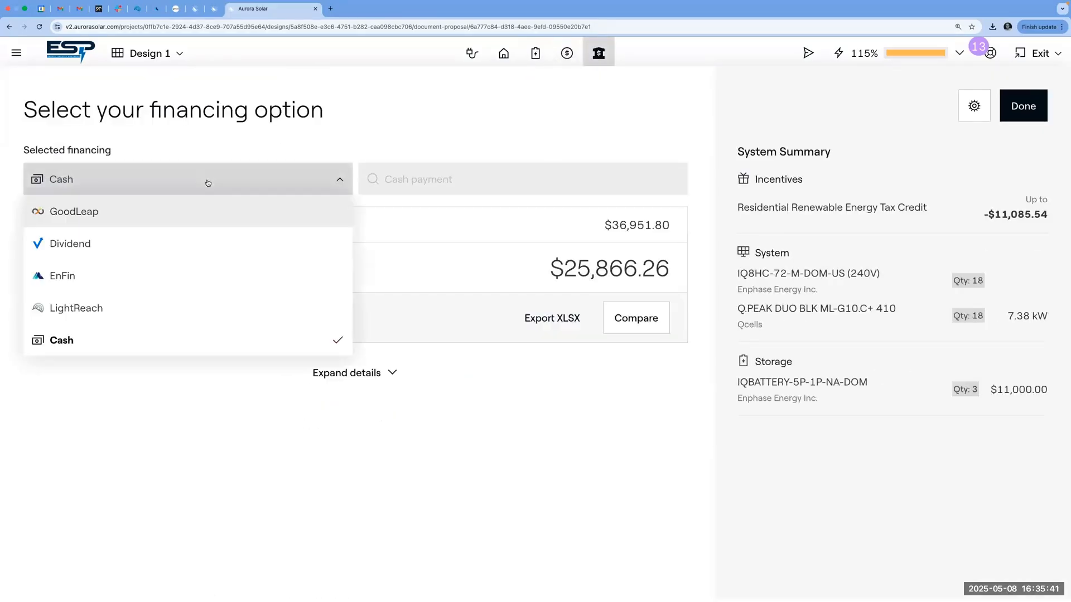
click(76, 280)
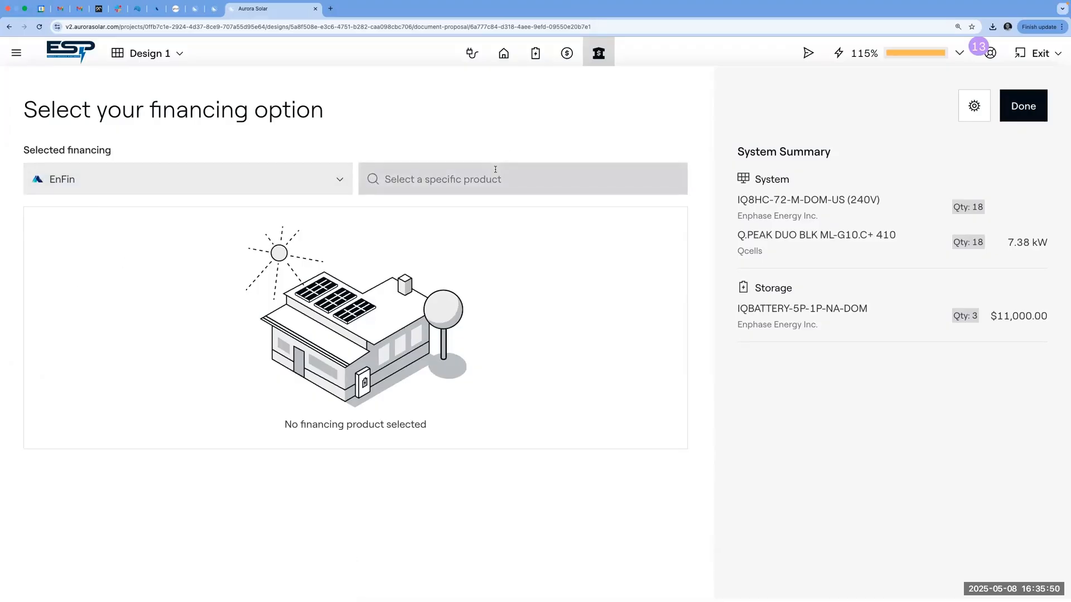
click(489, 177)
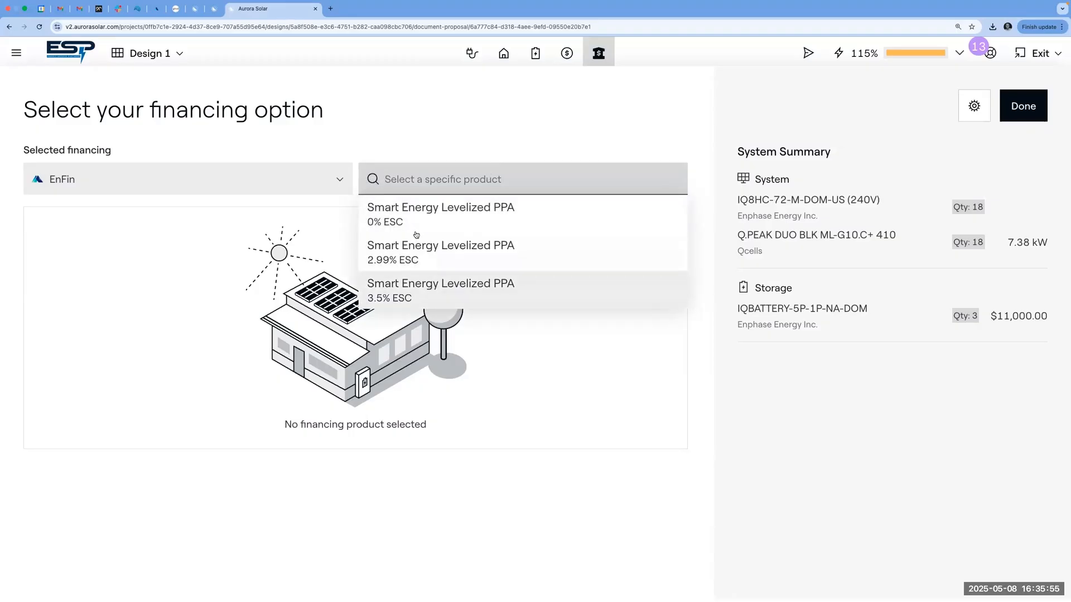
click(413, 290)
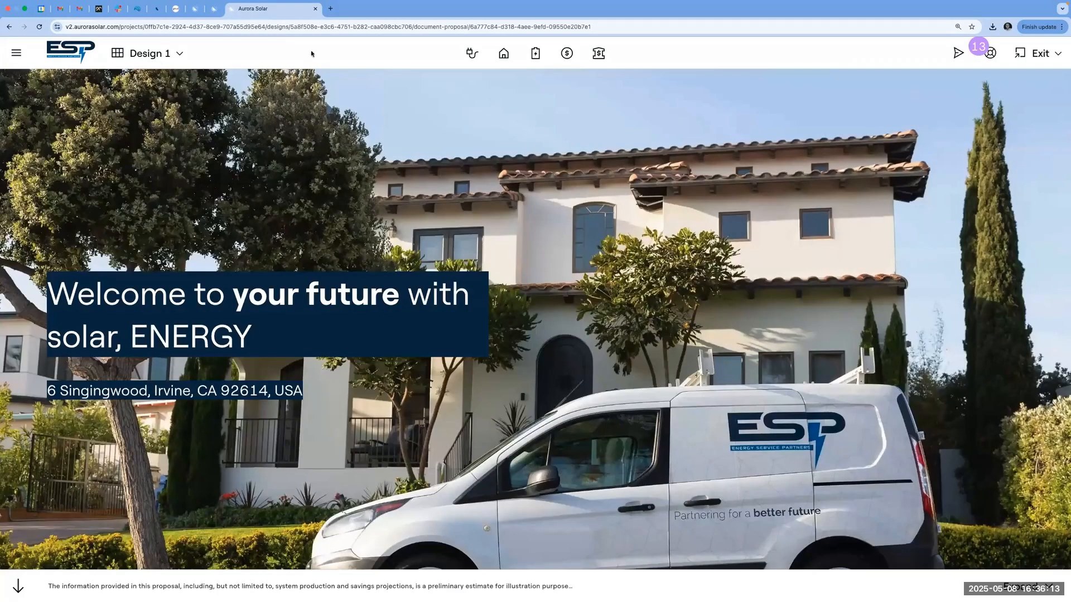
Step: Reopen the financing options and select EnFin's Smart Energy Levelized PPA product with 3.5% ESC
click(598, 53)
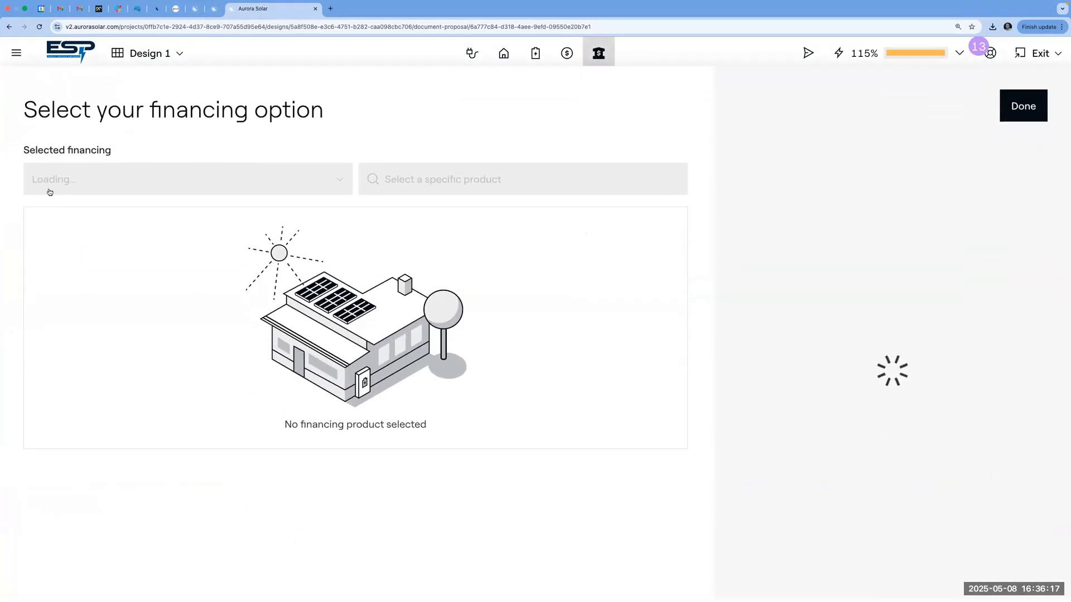
click(162, 189)
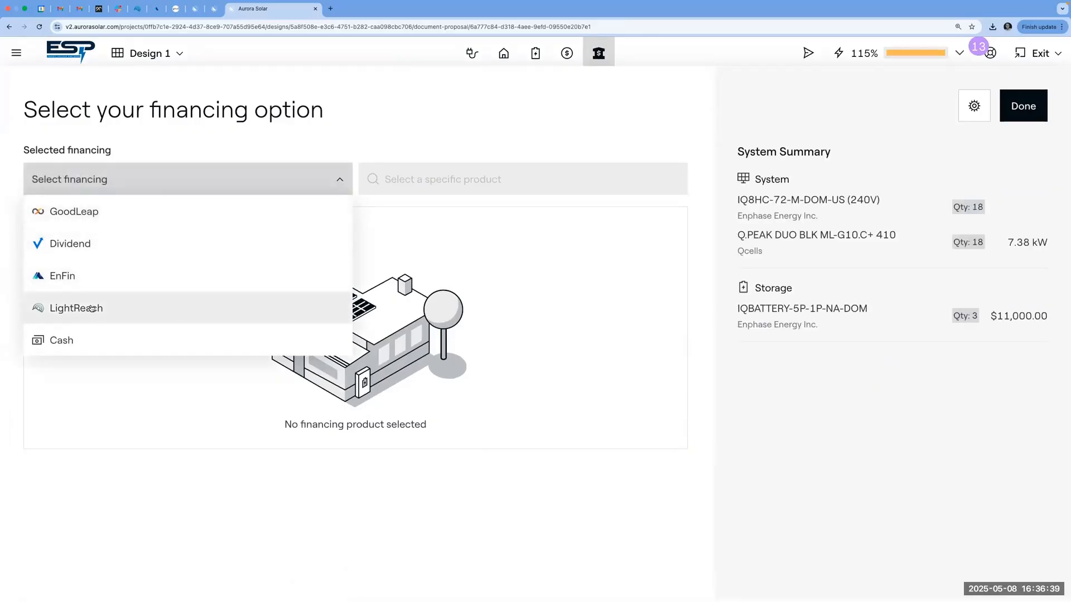
click(115, 189)
click(115, 189)
click(103, 210)
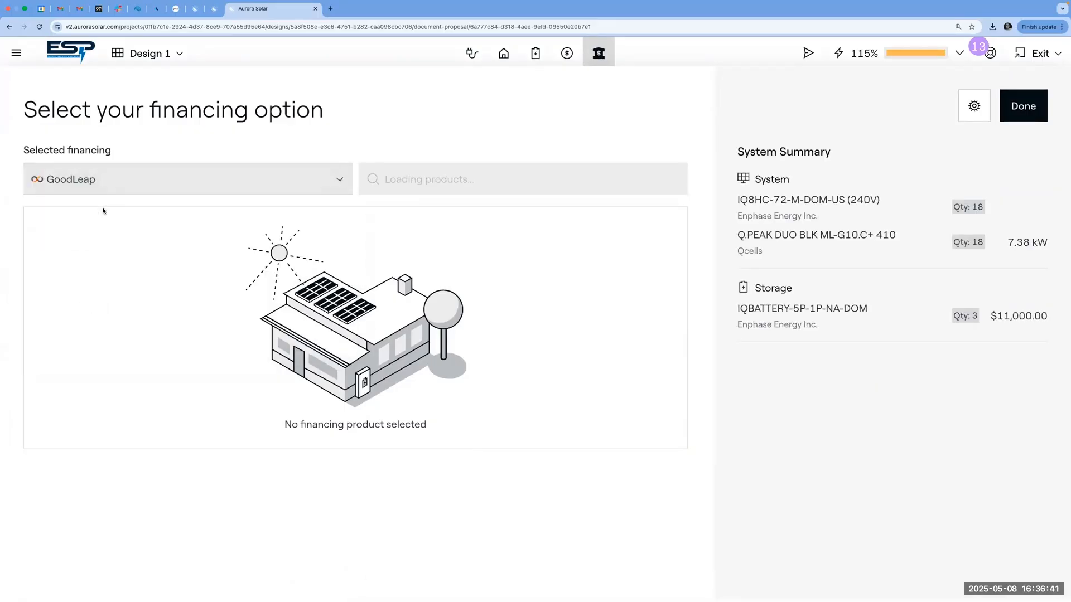
click(121, 179)
click(84, 272)
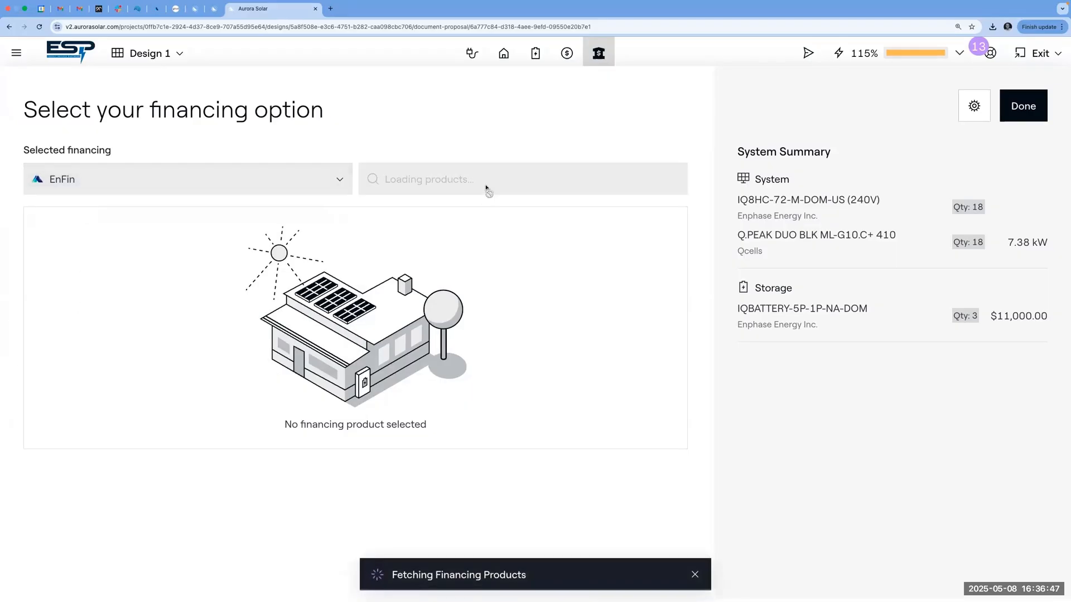
click(485, 185)
click(427, 290)
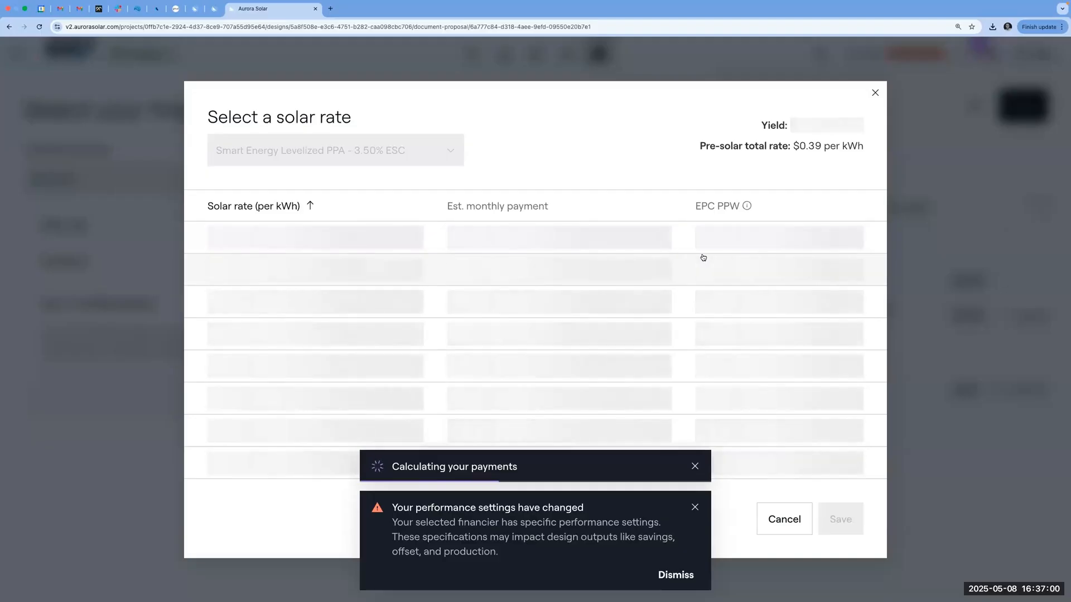
Step: Dismiss the performance settings notice and save a solar rate of $0.25 per kWh for the PPA
double_click(391, 508)
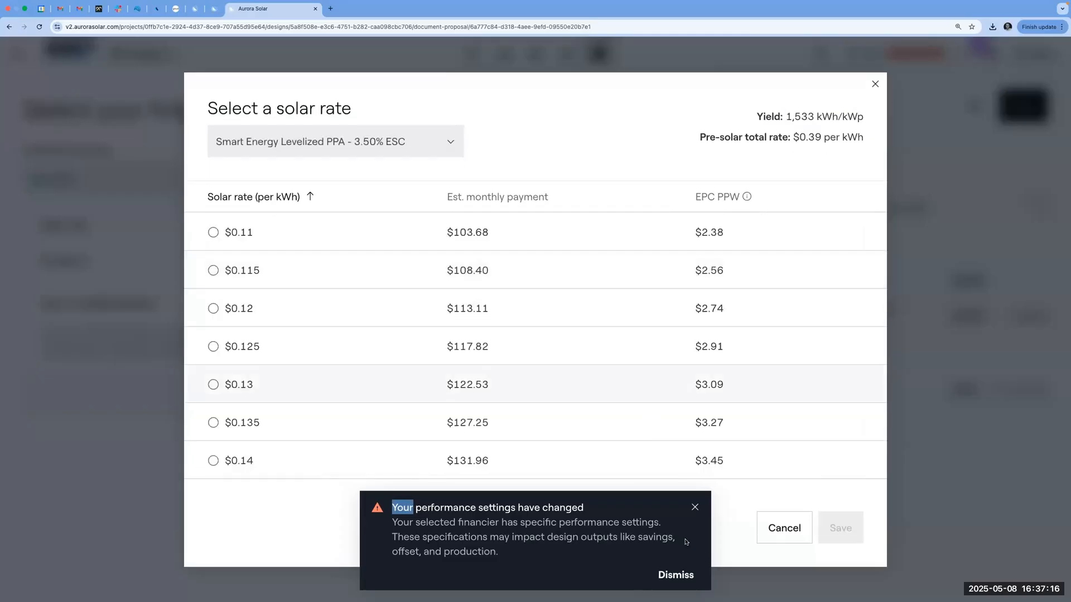
click(670, 575)
scroll(495, 433, down, 15)
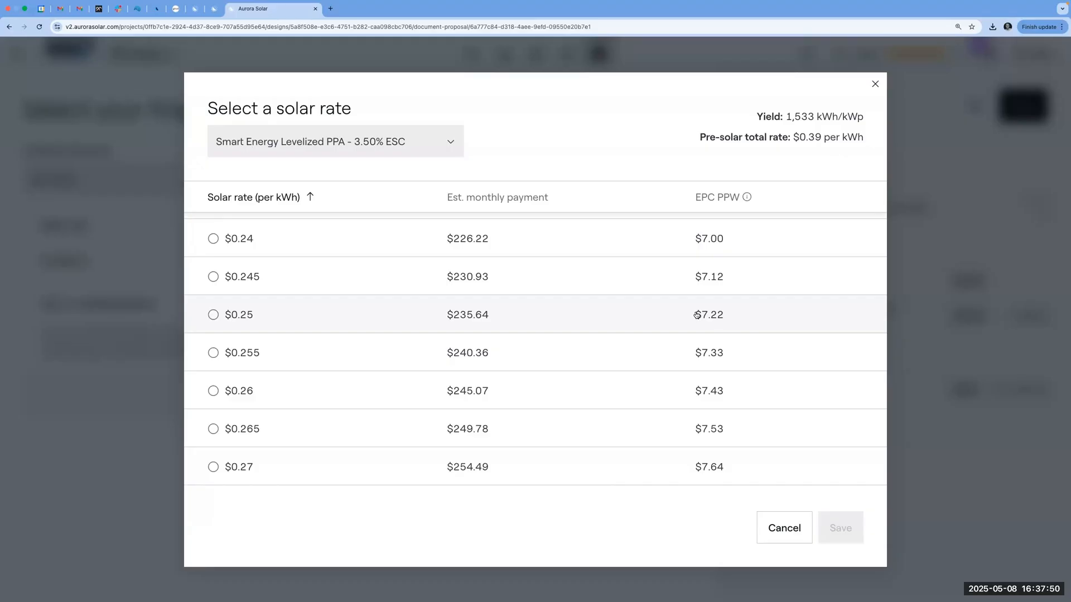
click(719, 315)
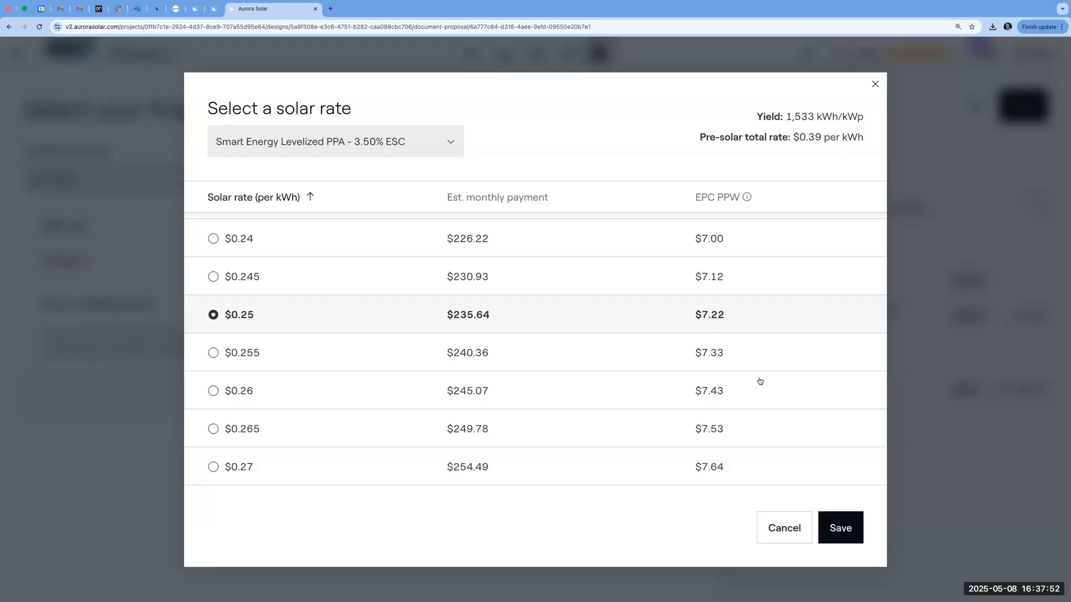
click(834, 529)
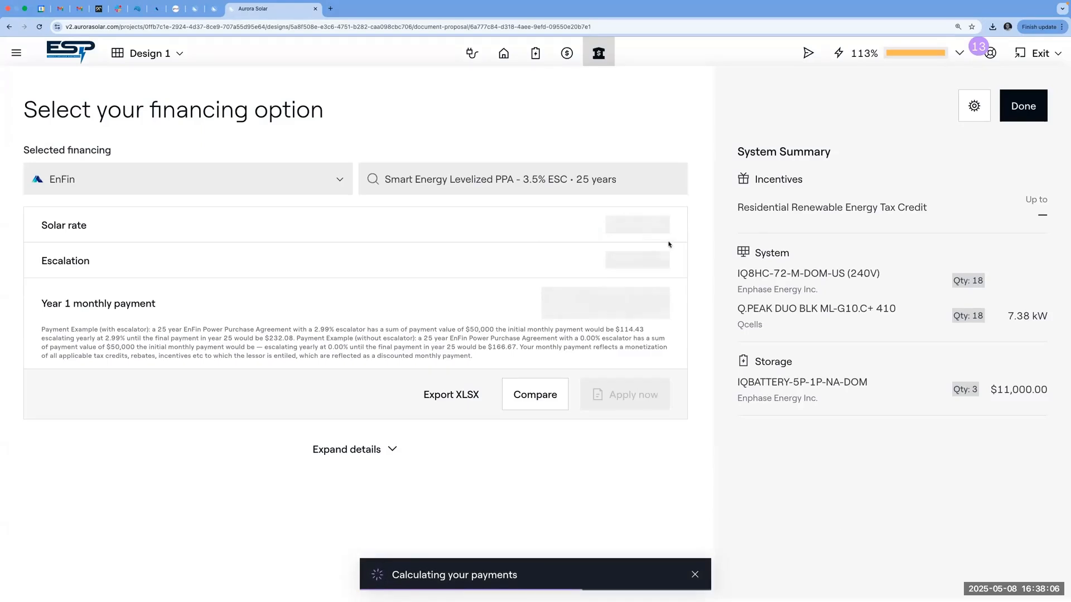
Step: Check the annual production in the energy offset summary under the EnFin financing
mouse_move(919, 54)
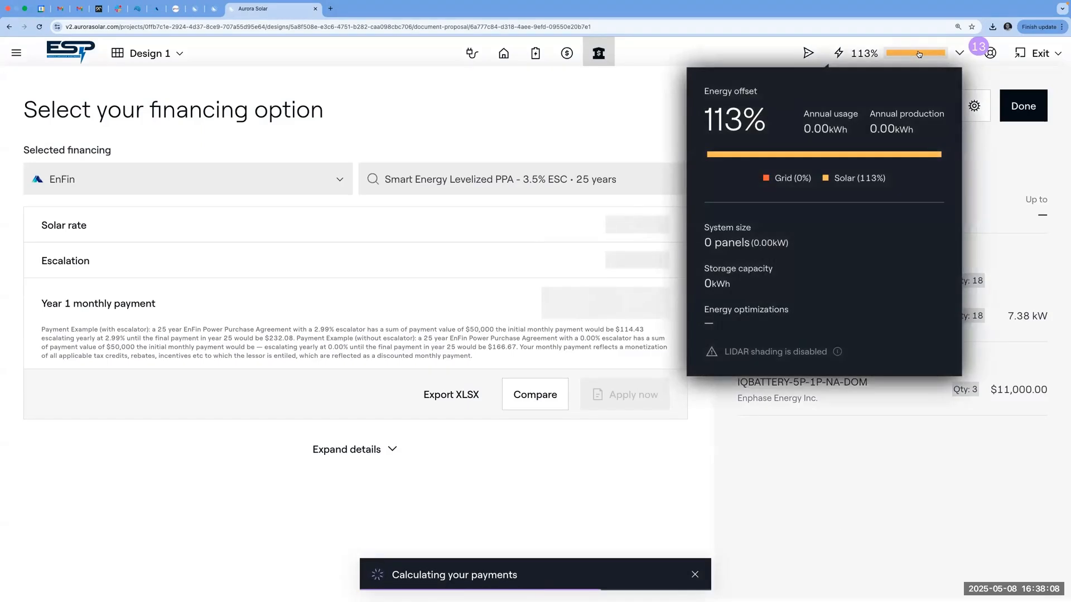
triple_click(886, 111)
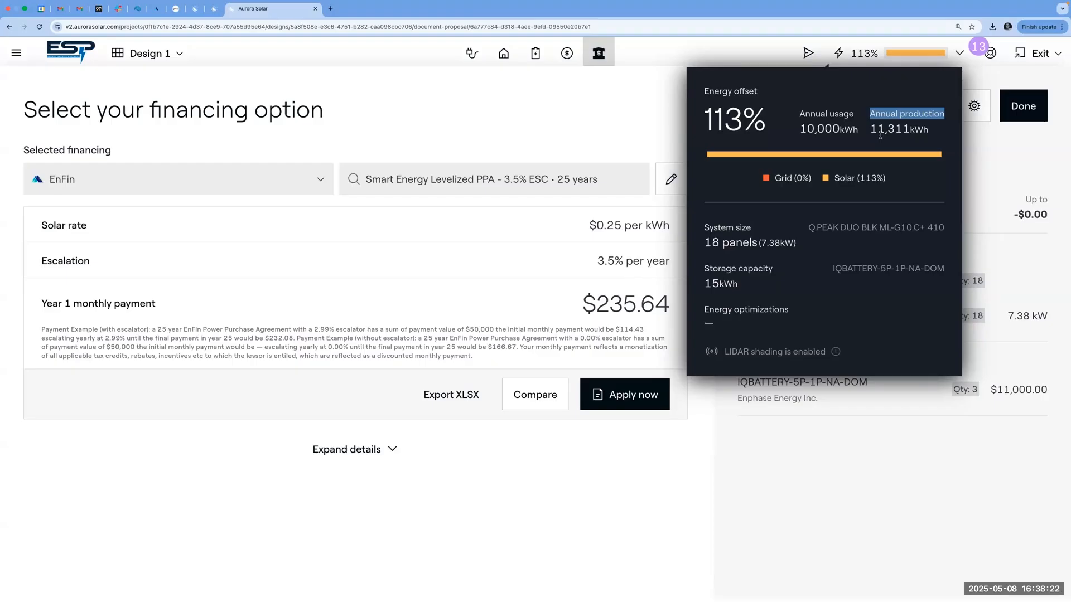
click(866, 54)
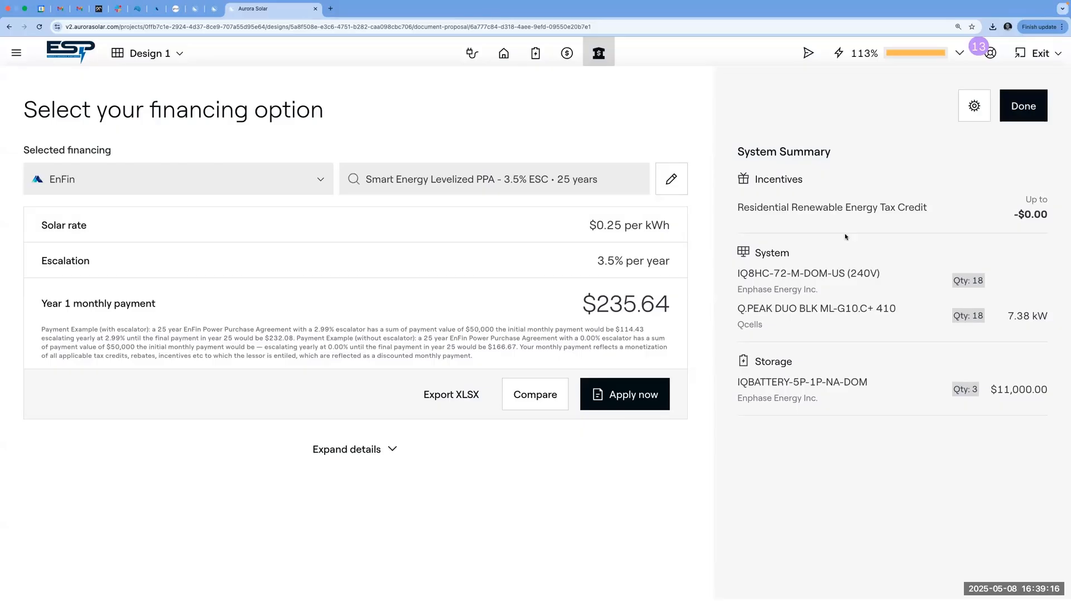
Step: View the proposal's sharing options, its financing option and its pre- and post-solar comparison
click(806, 54)
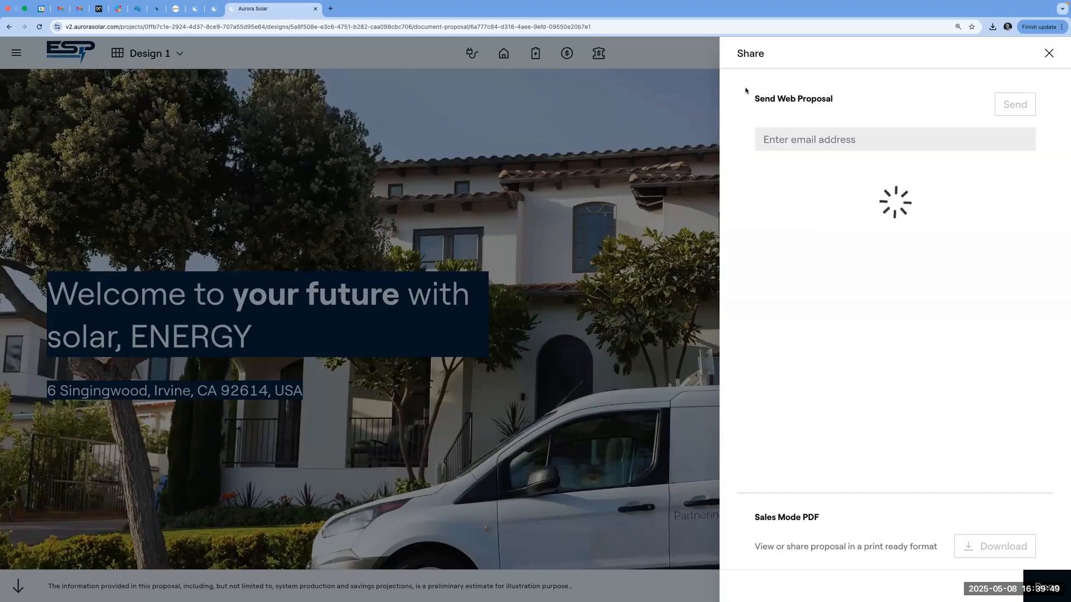
click(1048, 53)
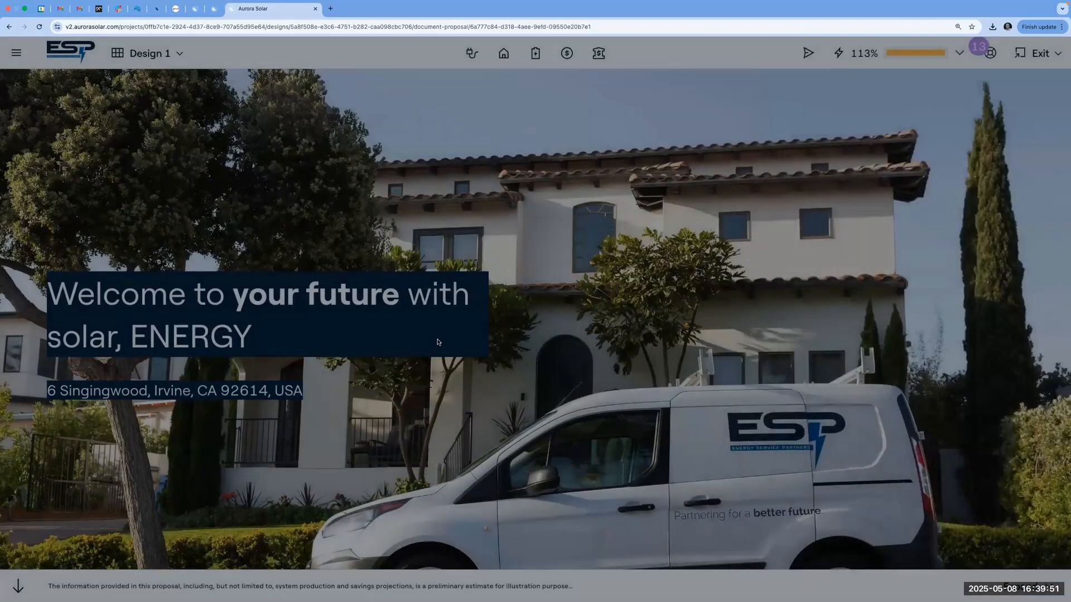
scroll(438, 342, down, 20)
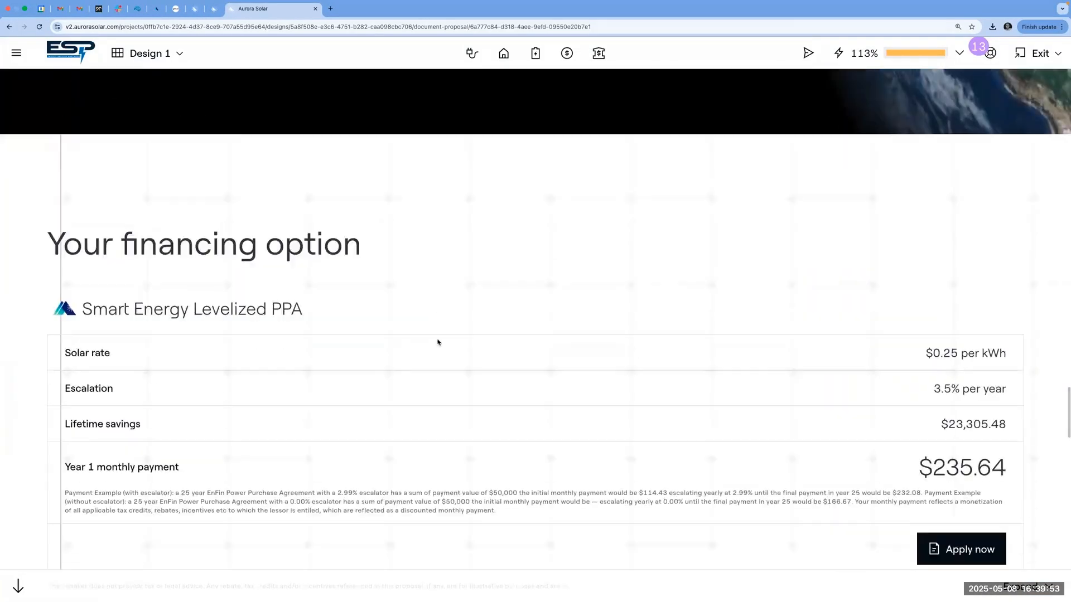
scroll(438, 342, down, 8)
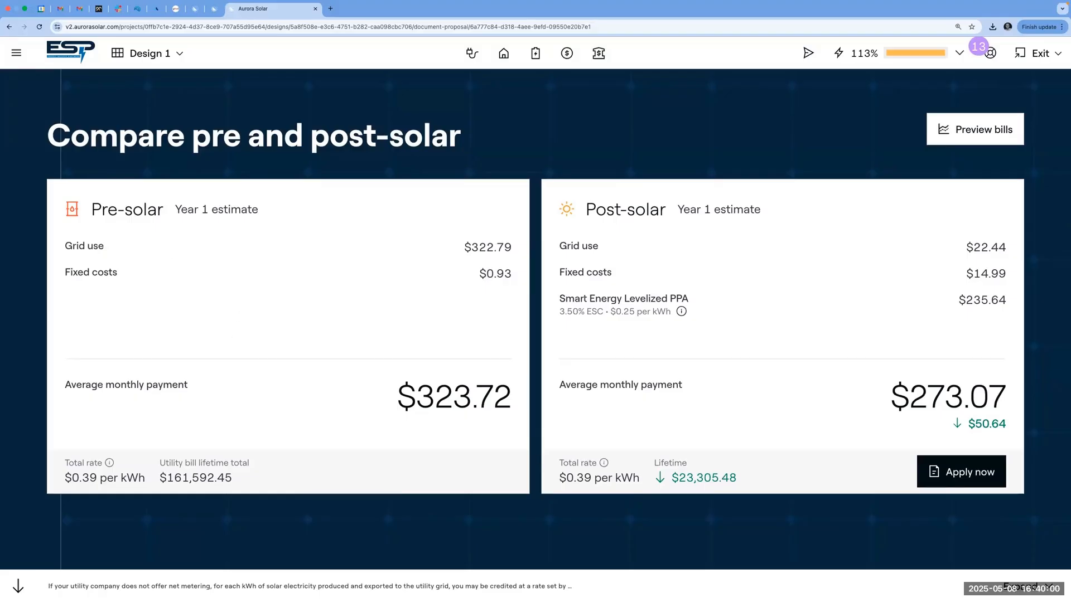
Step: Exclude the Bill Overview section from both the presentation mode and the web and PDF leave-behinds of the ESP CA proposal template
click(16, 53)
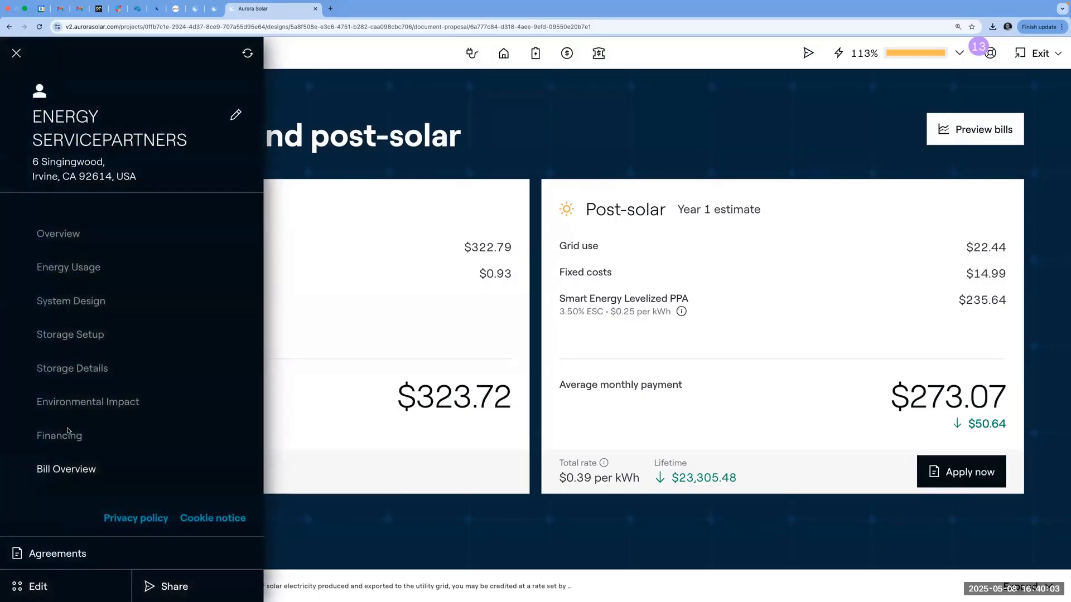
click(37, 587)
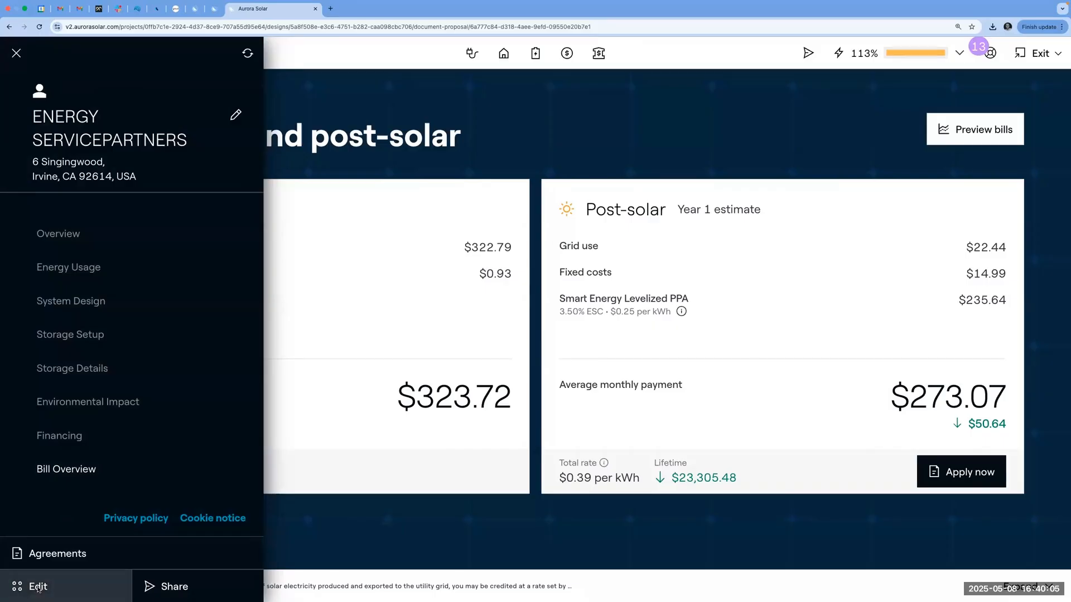
scroll(373, 443, down, 3)
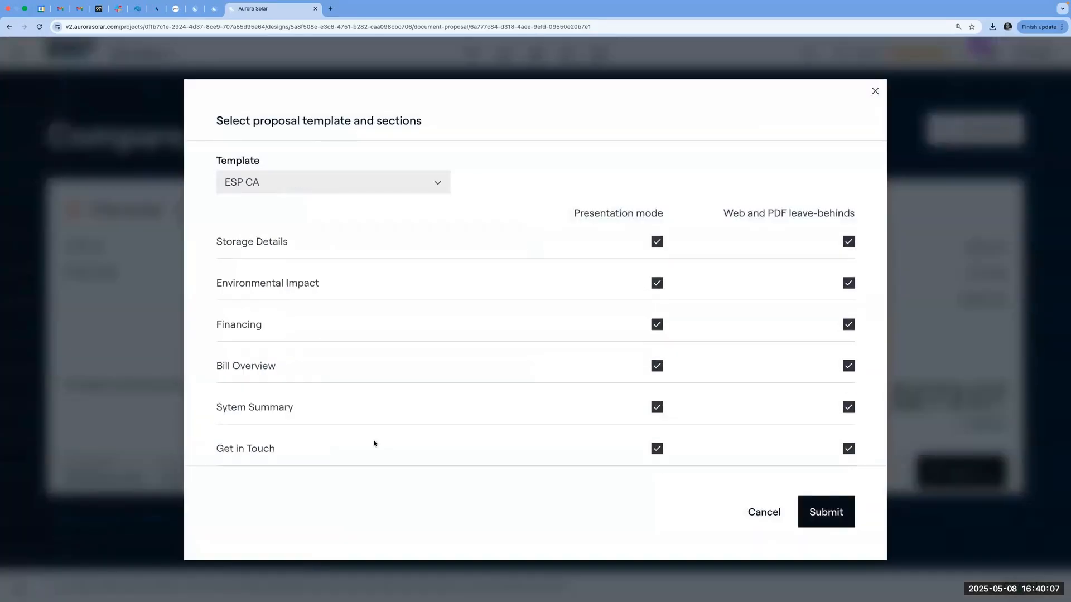
triple_click(253, 365)
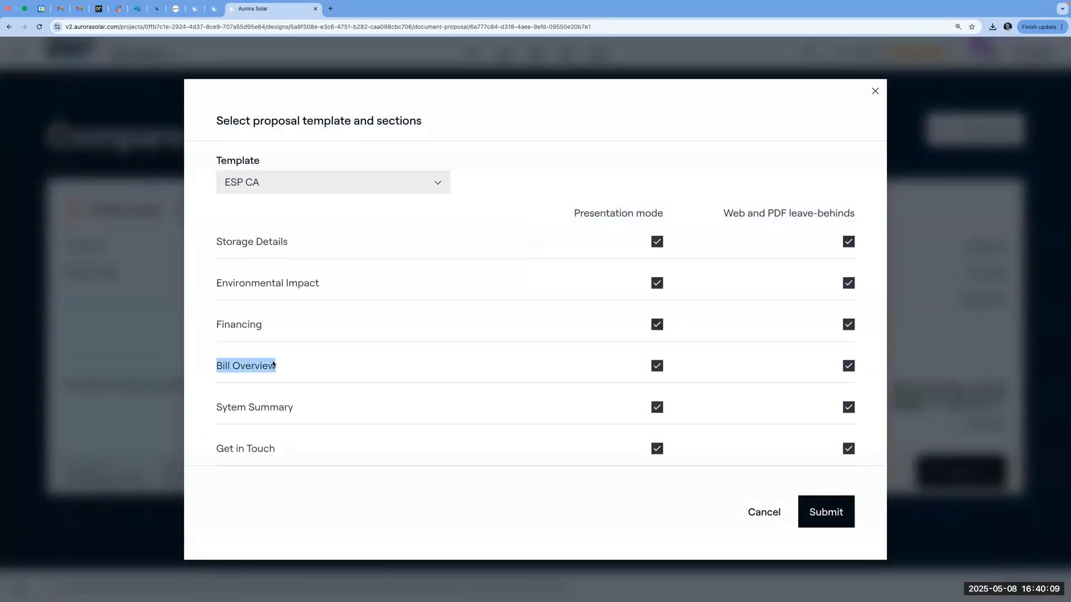
click(654, 367)
click(847, 367)
click(821, 507)
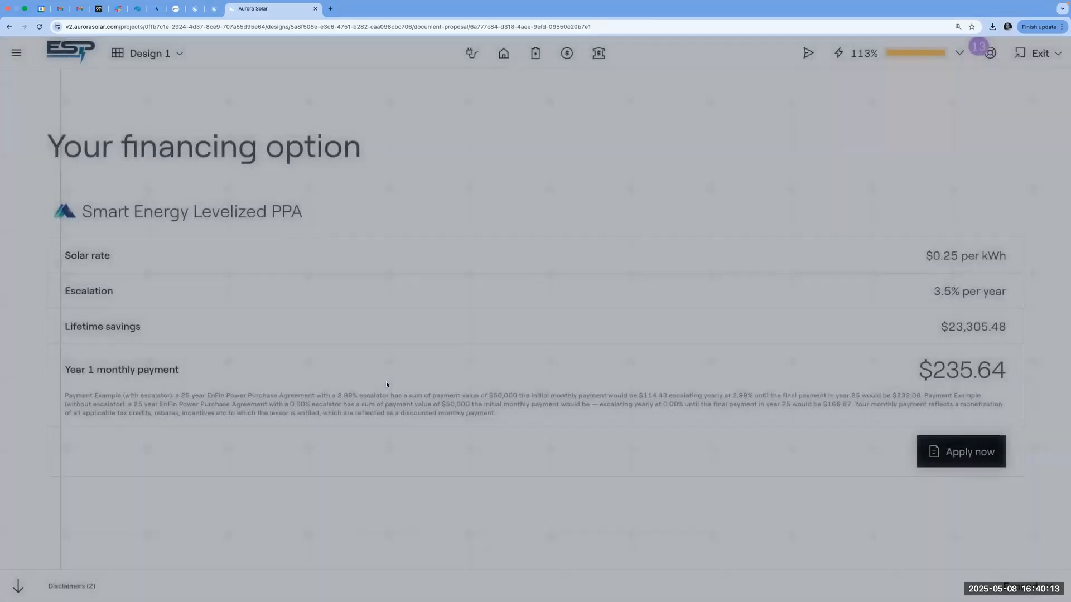
Step: Review the updated proposal's sections through the Get in touch page and return to the welcome page
scroll(387, 384, down, 5)
scroll(387, 385, up, 8)
scroll(386, 384, up, 5)
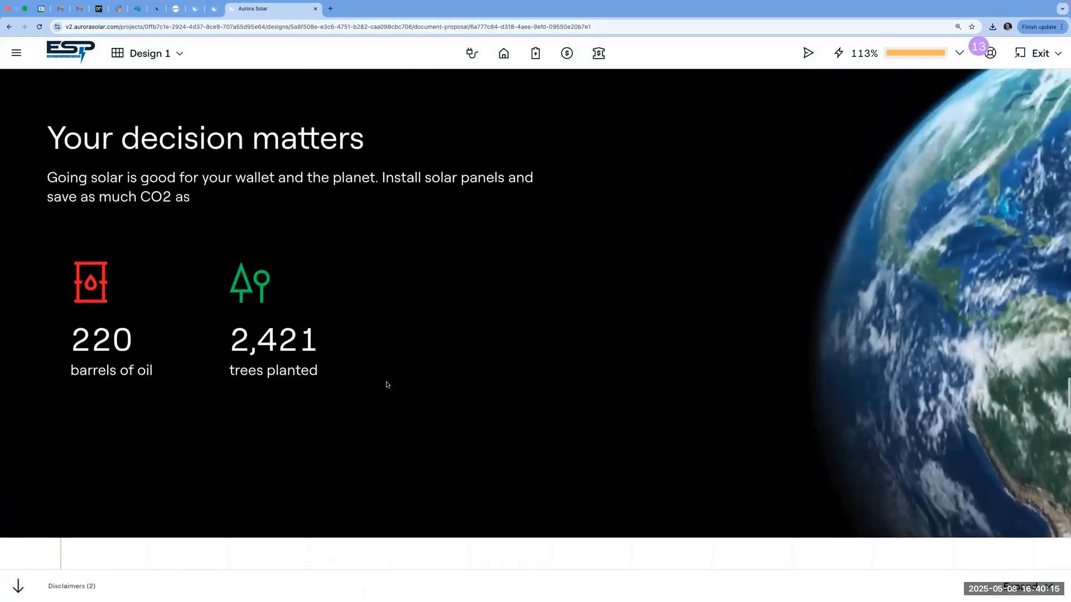
scroll(386, 384, down, 15)
scroll(386, 385, down, 8)
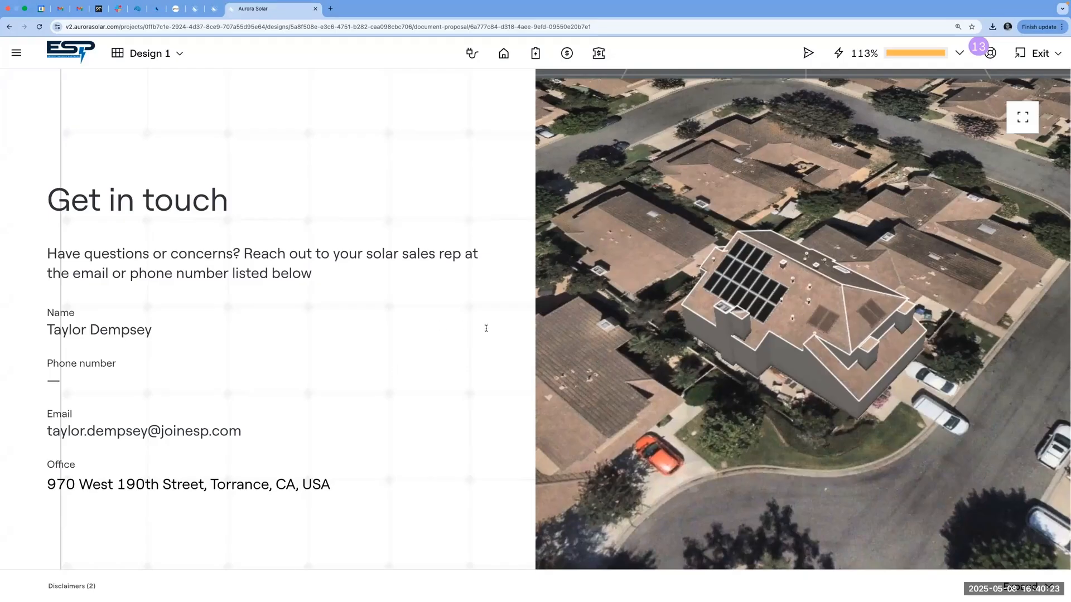
scroll(486, 329, up, 15)
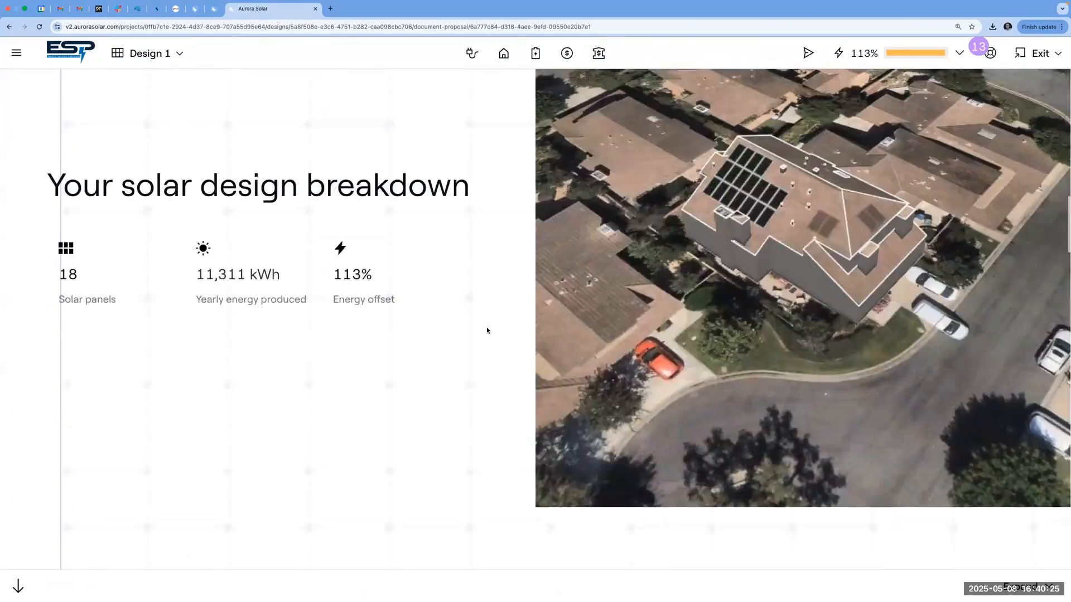
scroll(487, 331, up, 10)
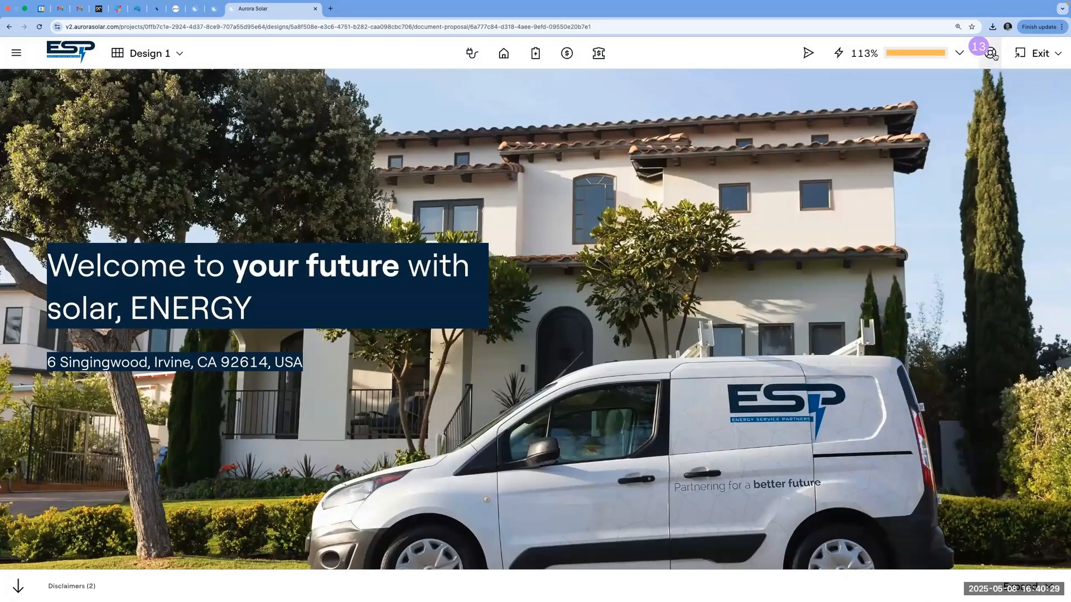
Step: View the Aurora Academy training information and its account and login links in the Resource Center
click(993, 55)
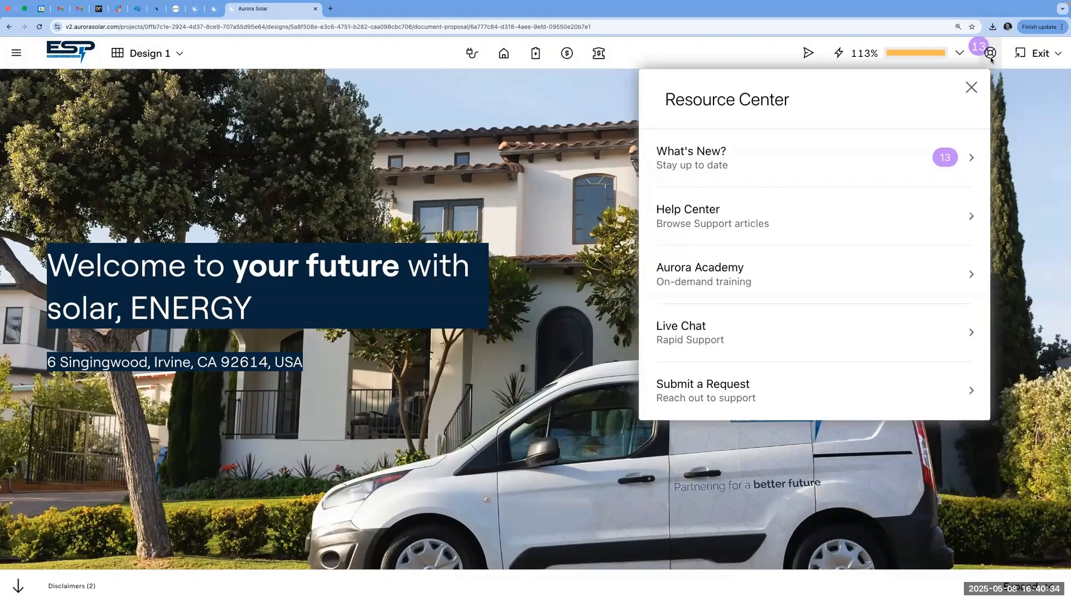
click(711, 271)
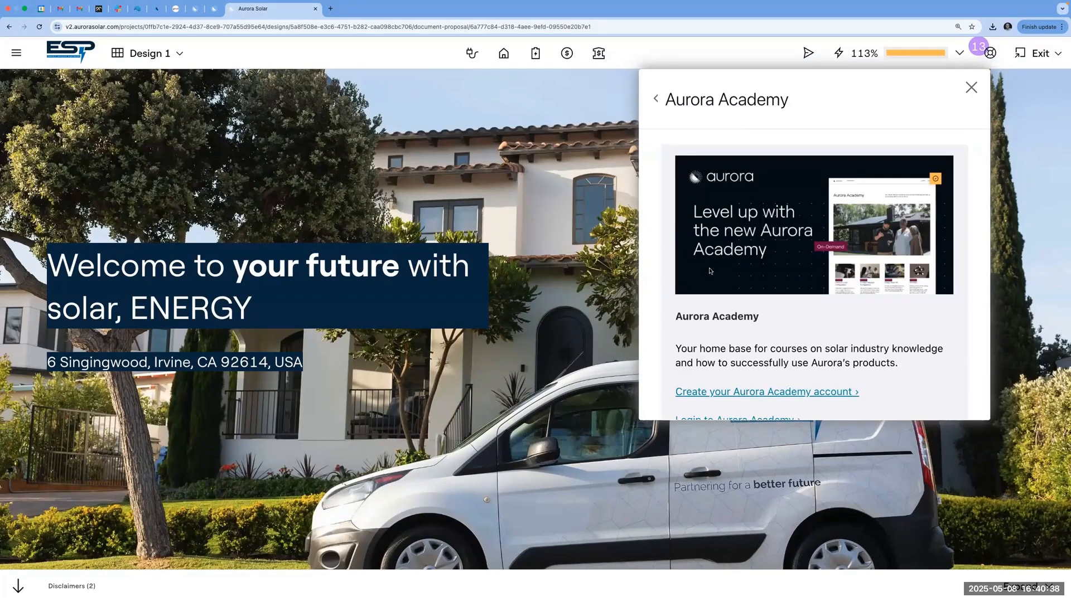
scroll(711, 271, down, 2)
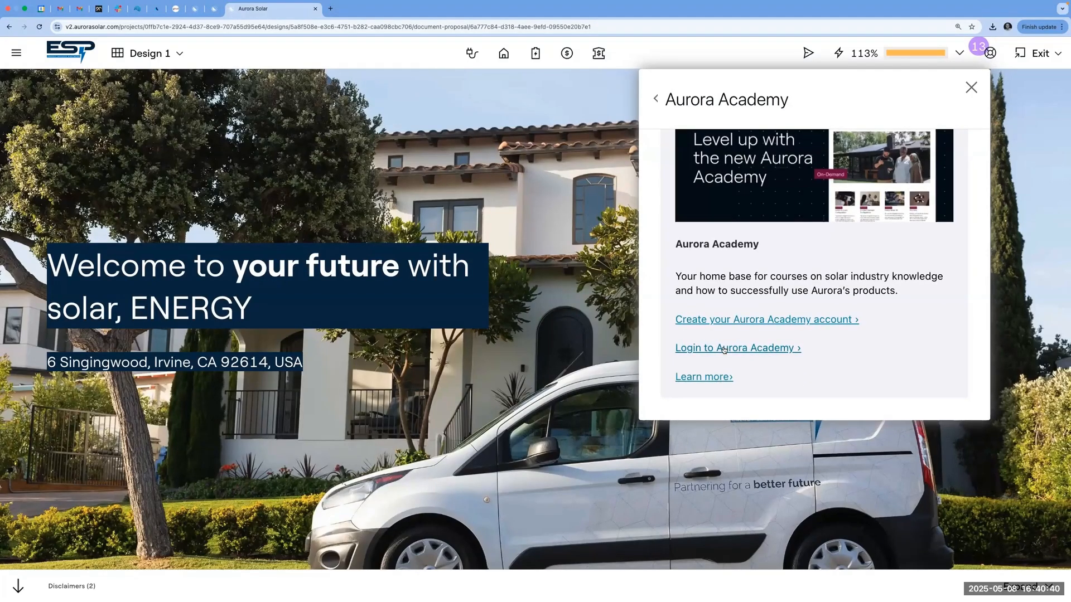